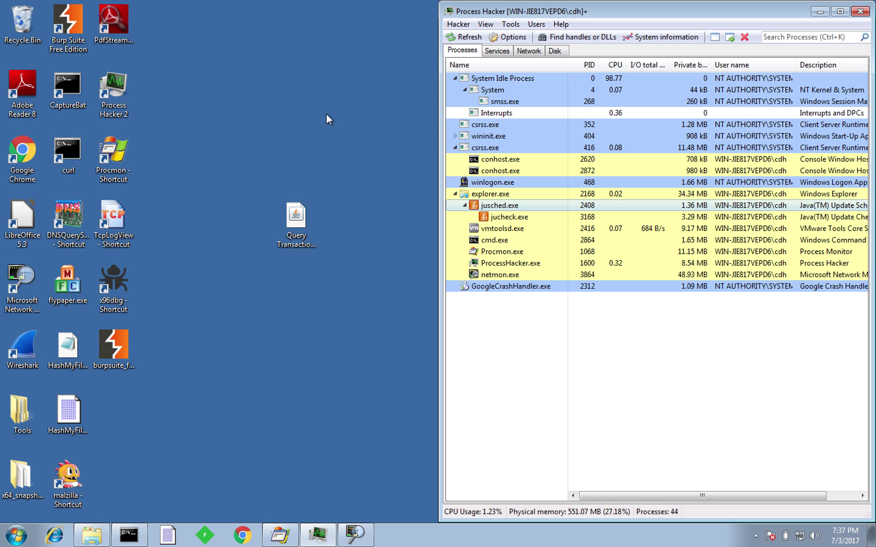
- Look through the network connections and the services list, and return to the process list
left_click(582, 381)
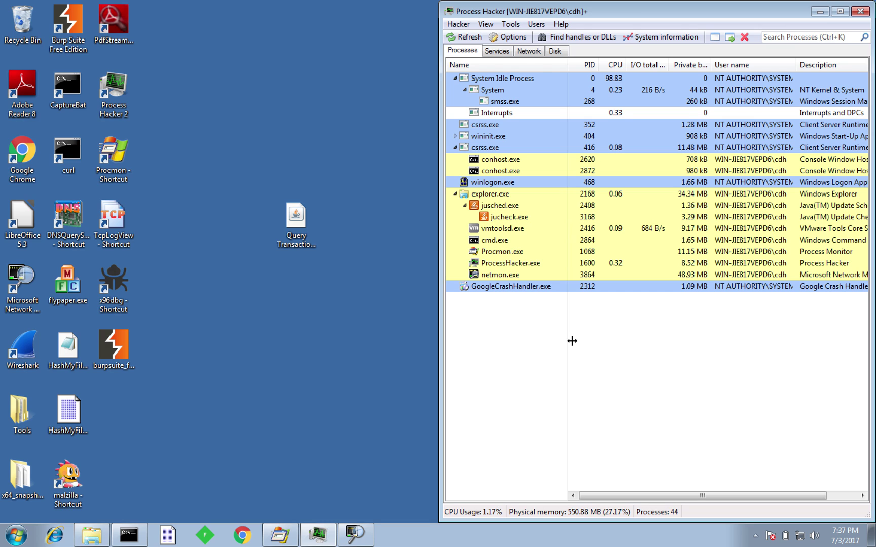
left_click(530, 51)
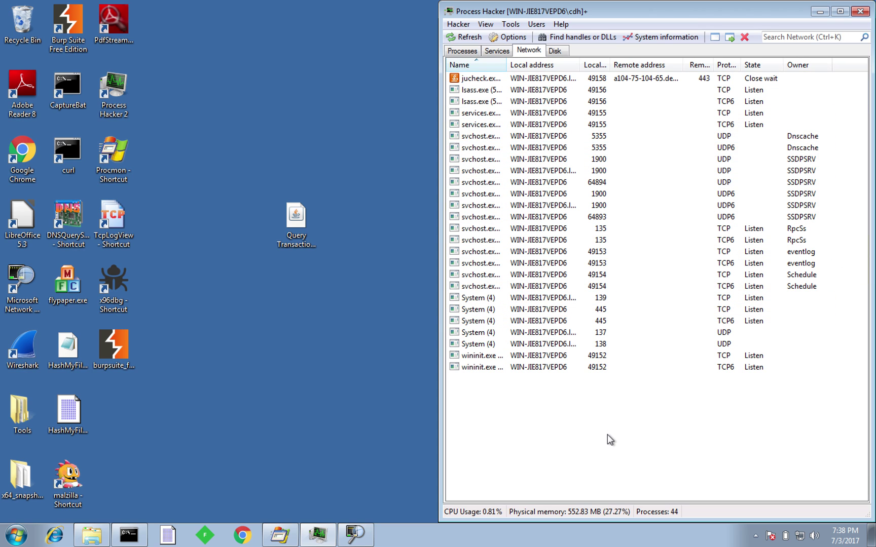
left_click(496, 51)
scroll(498, 294, "down", 1)
scroll(499, 292, "up", 1)
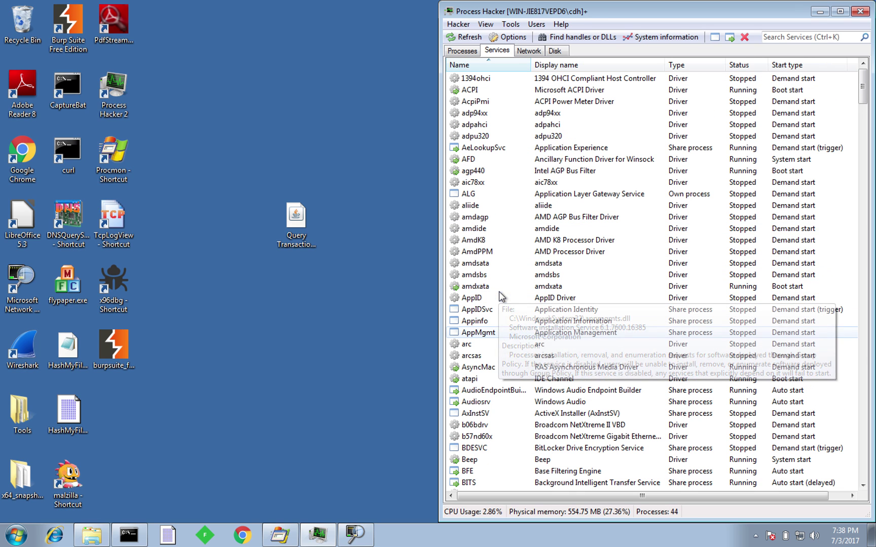
left_click(461, 53)
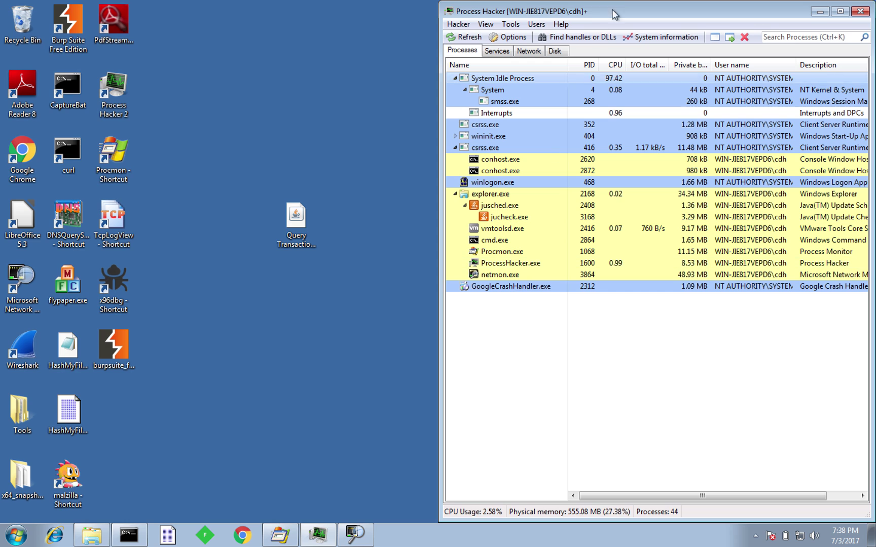
- Add the Command line, ASLR and Integrity columns to the process list
right_click(541, 69)
left_click(569, 122)
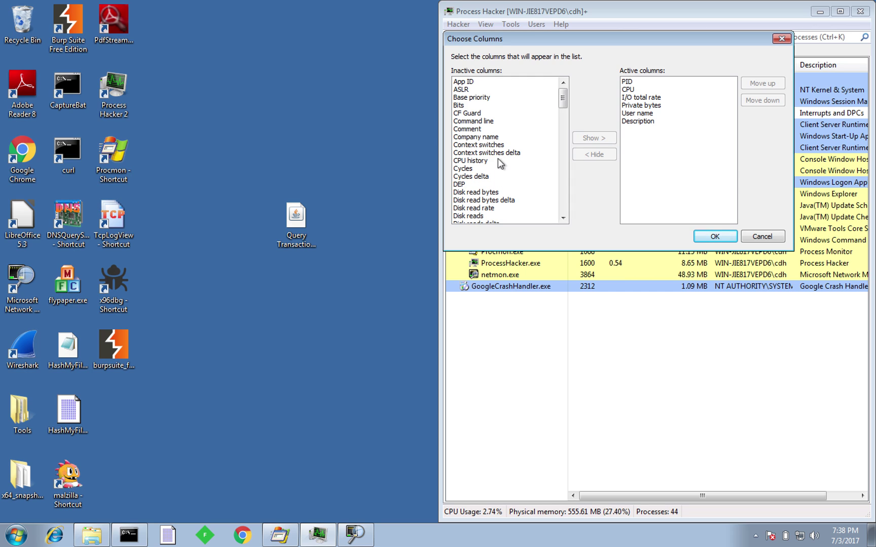
left_click(477, 123)
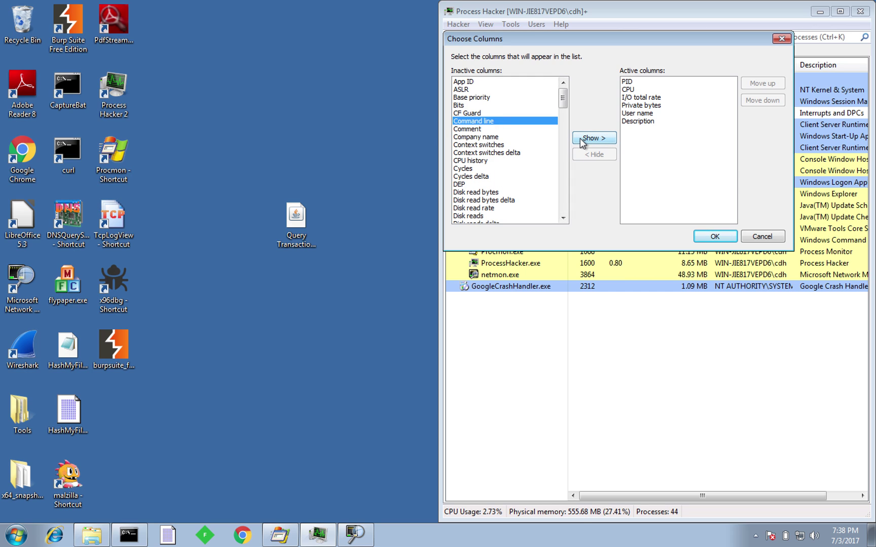
left_click(581, 139)
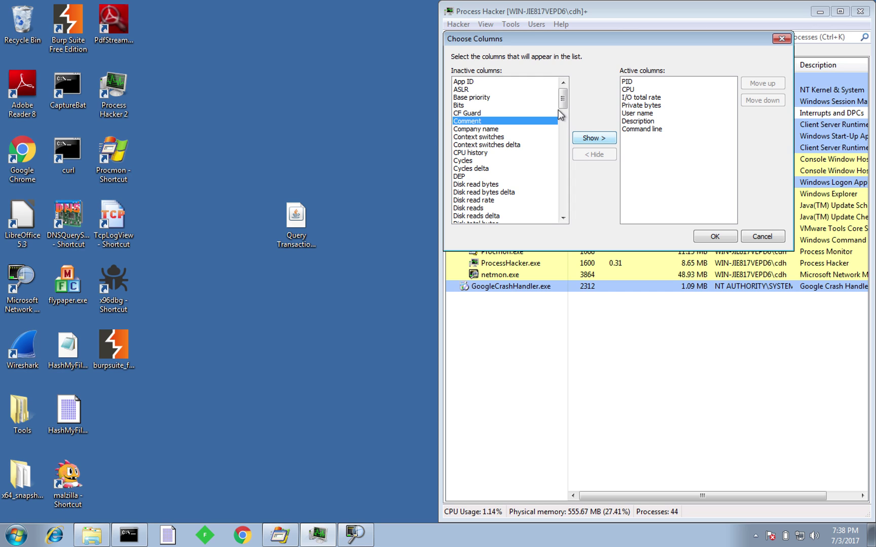
left_click(485, 90)
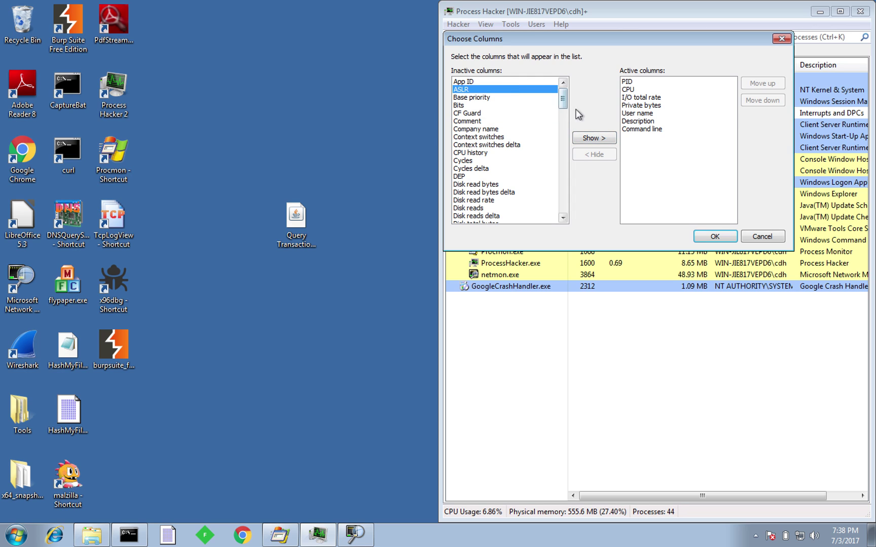
left_click(589, 139)
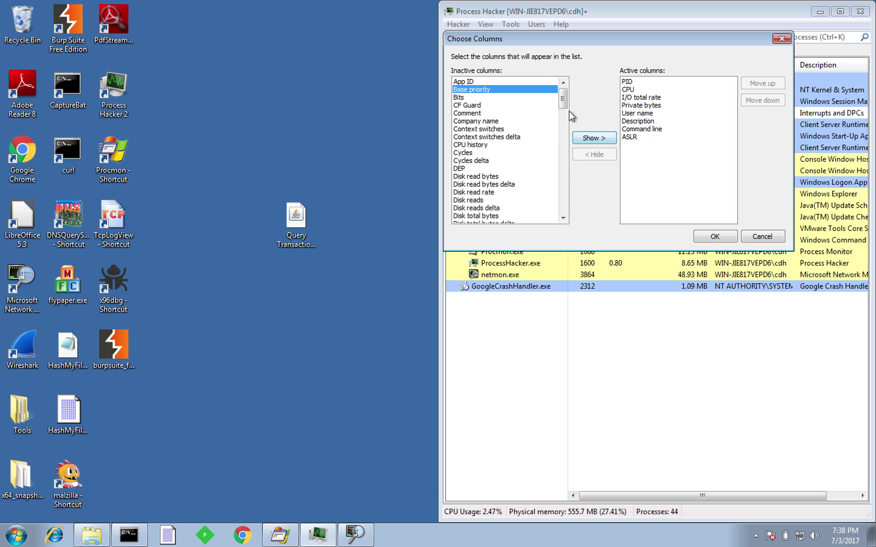
left_click(566, 170)
left_click(566, 169)
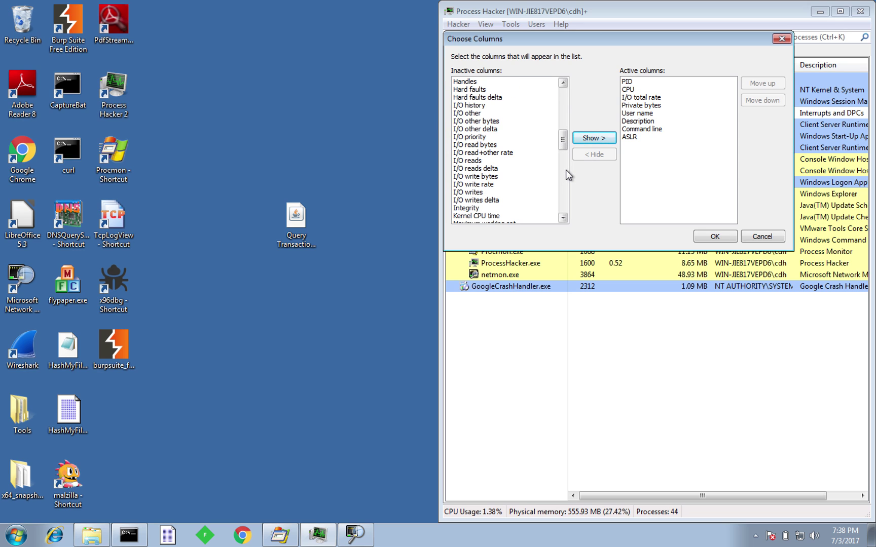
left_click(479, 209)
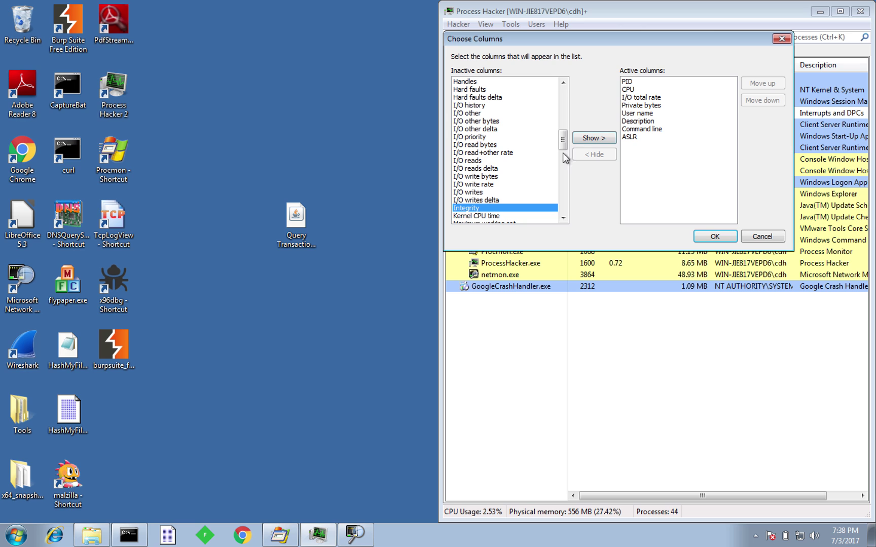
left_click(600, 136)
left_click(712, 236)
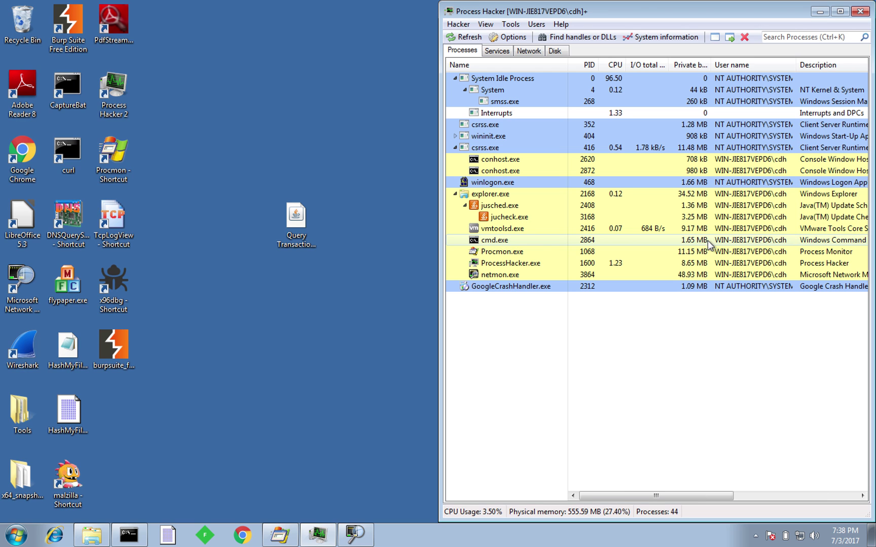
left_click_drag(623, 496, 566, 501)
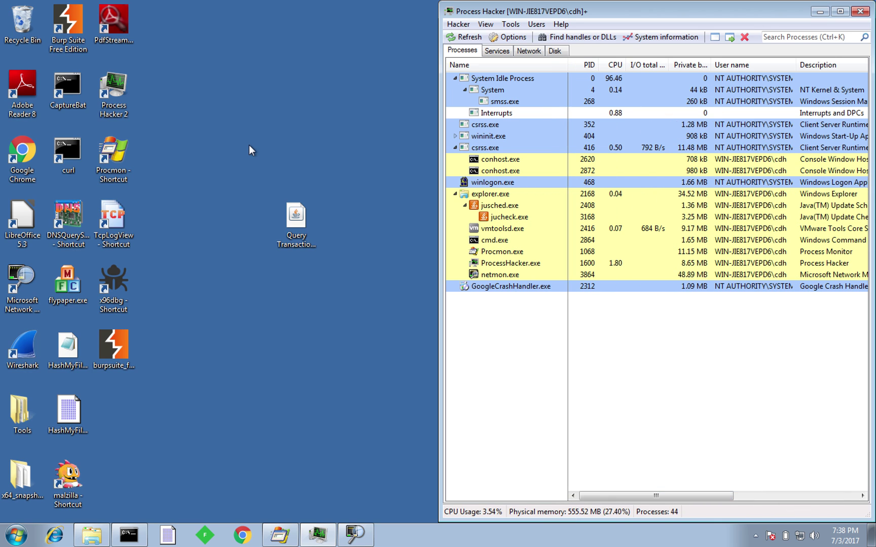
- Run the Query Transaction.jar file from the desktop
left_click(300, 206)
double_click(303, 215)
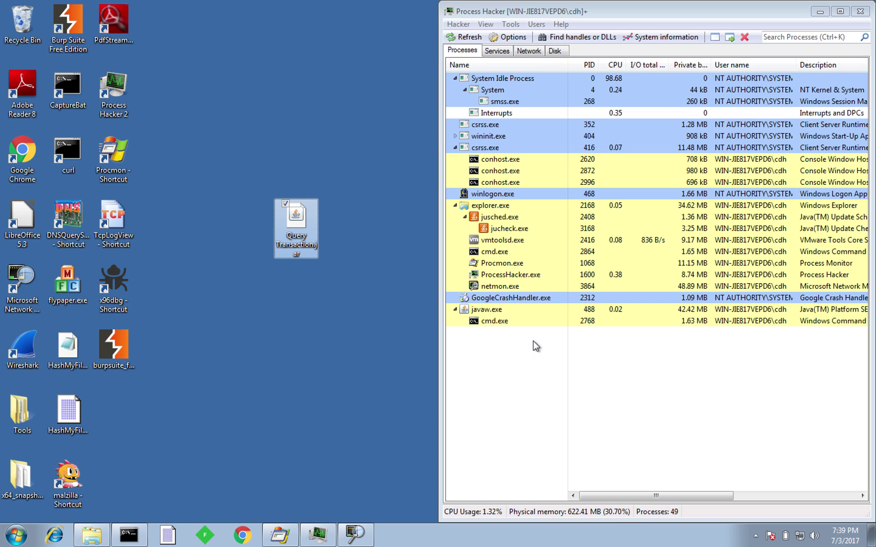
left_click(494, 340)
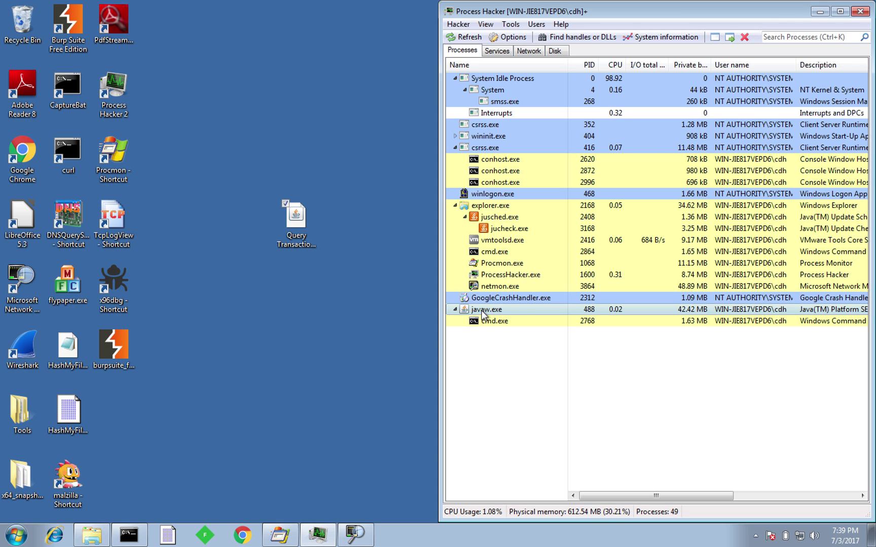
- Open the properties of the javaw.exe process and suspend that process
double_click(482, 311)
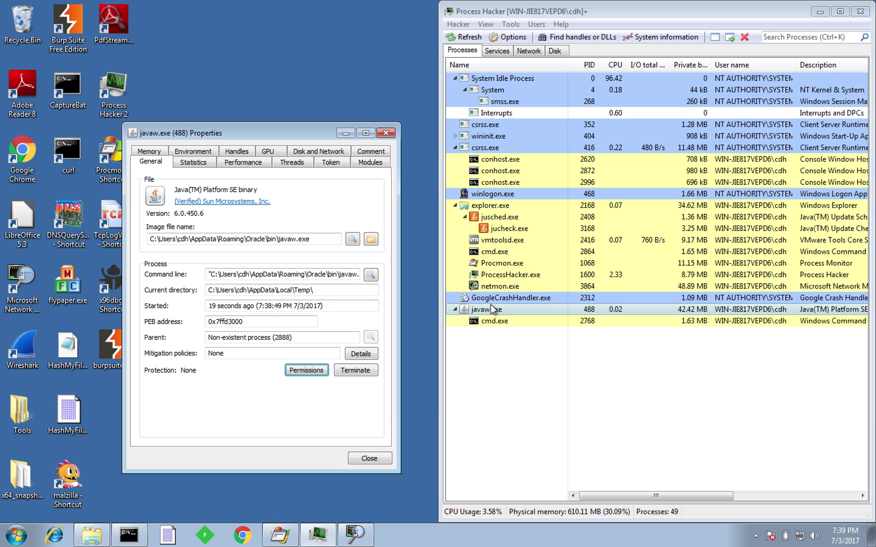
right_click(489, 309)
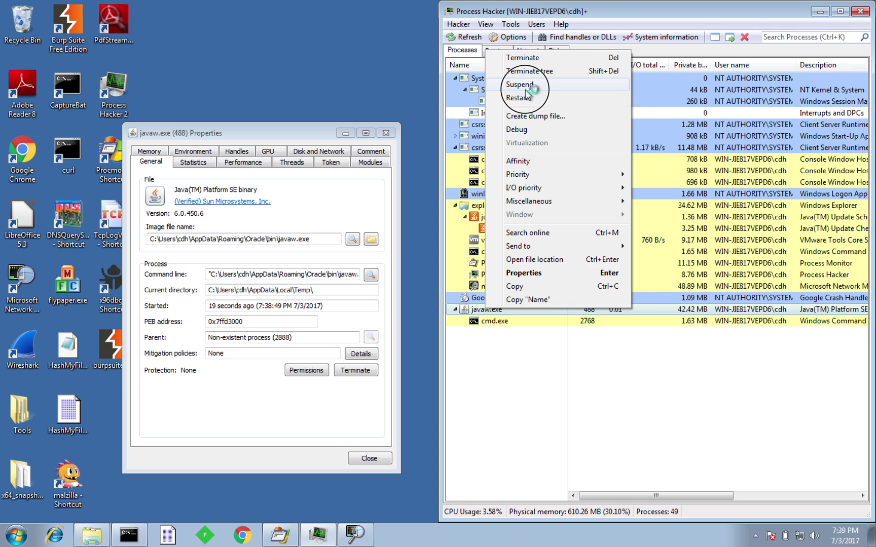
left_click(525, 89)
left_click(286, 132)
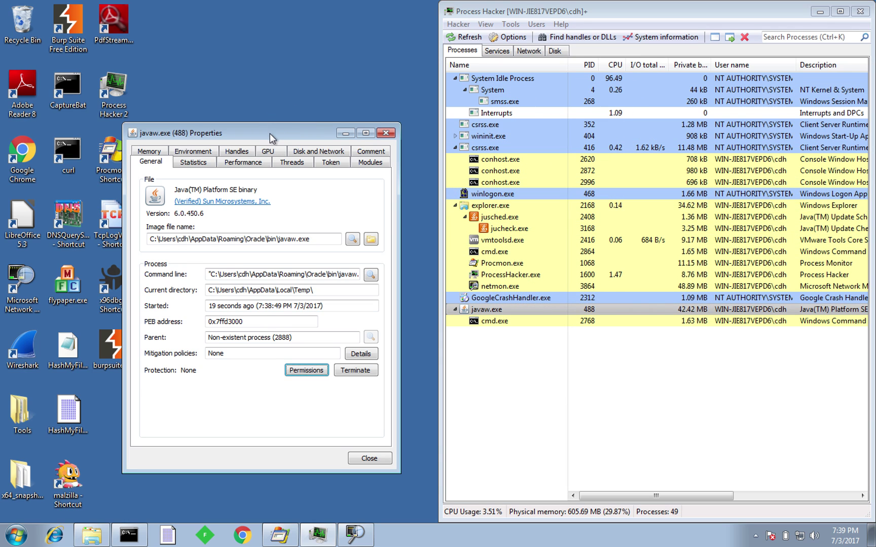
left_click_drag(270, 133, 270, 100)
- Examine the full command line of javaw.exe, highlighting the path of the launched file, and close the view
left_click(370, 242)
double_click(240, 203)
left_click(241, 203)
key("ctrl+a")
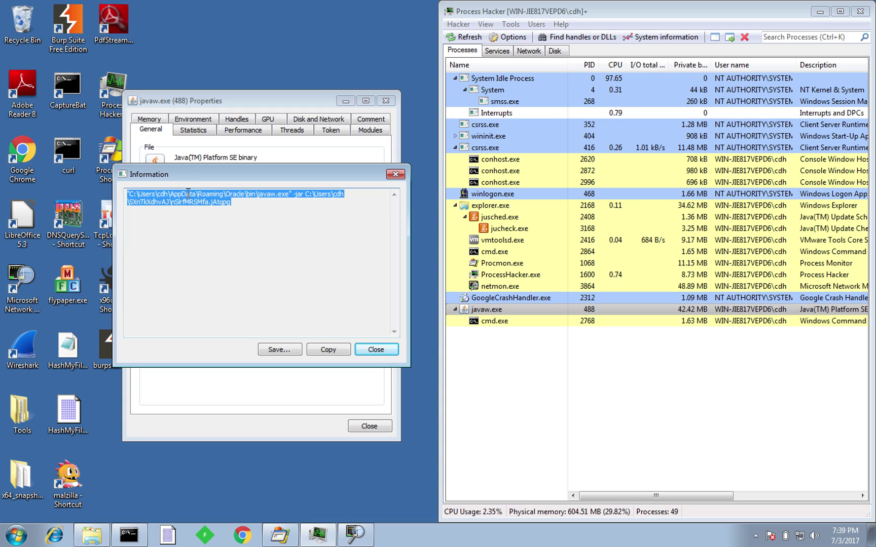
left_click(236, 208)
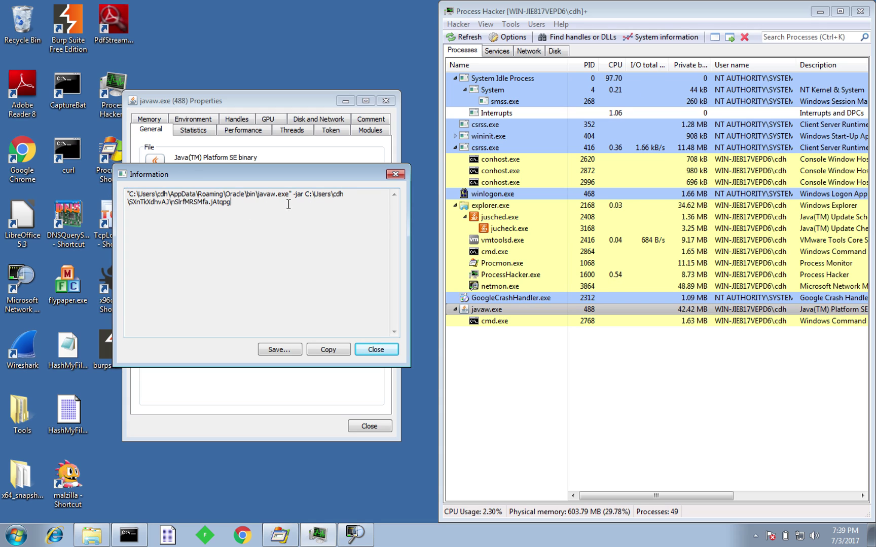
left_click_drag(239, 204, 137, 203)
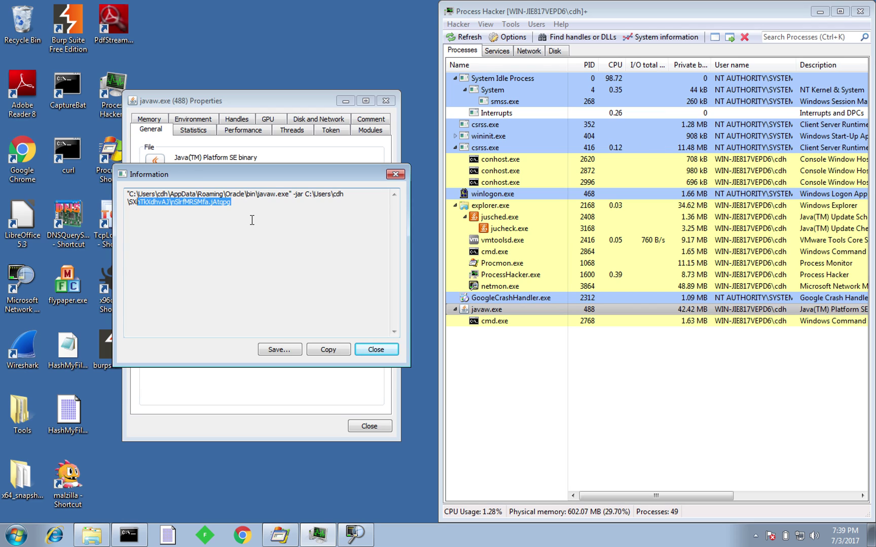
left_click(395, 175)
- List the strings in the javaw.exe process memory and browse them in a maximized window with a widened Result column
left_click(159, 122)
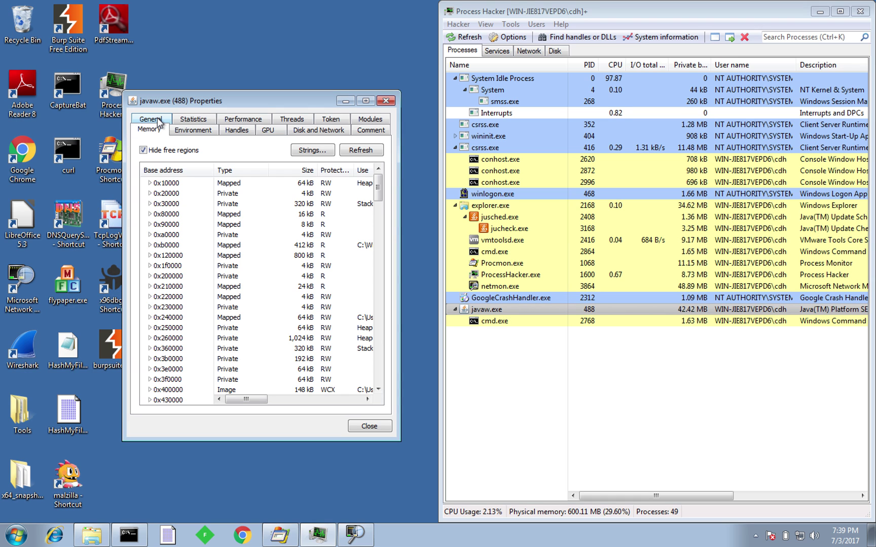
left_click(312, 149)
left_click(271, 194)
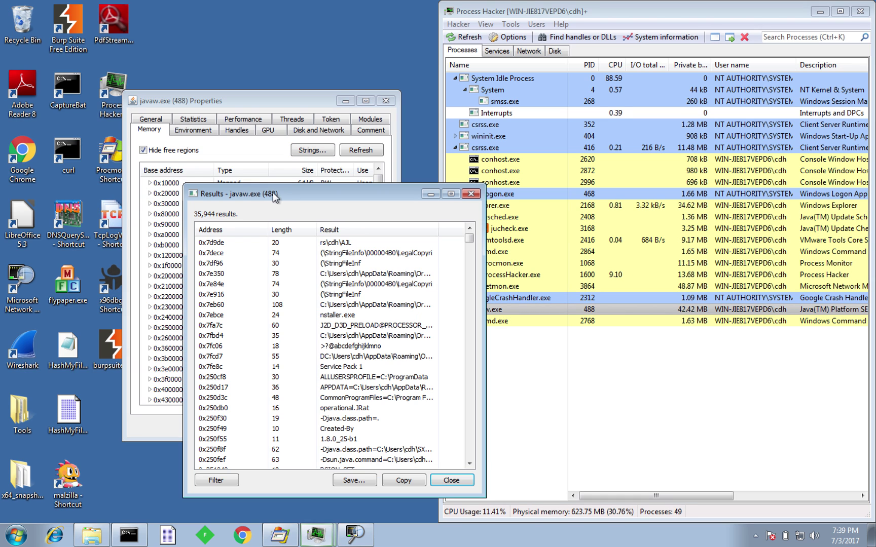
double_click(272, 193)
left_click_drag(249, 47, 464, 46)
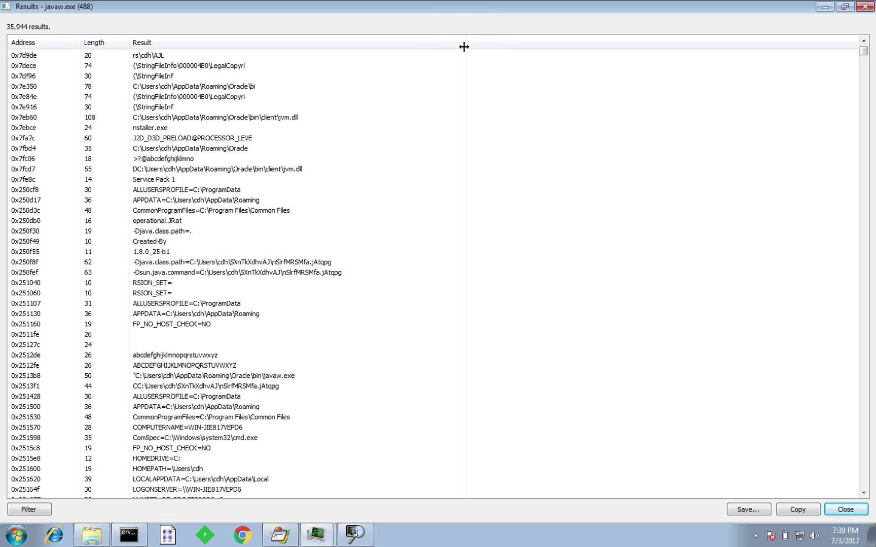
scroll(298, 349, "down", 15)
- Filter the memory strings by the pattern "network"
left_click(30, 509)
left_click(45, 507)
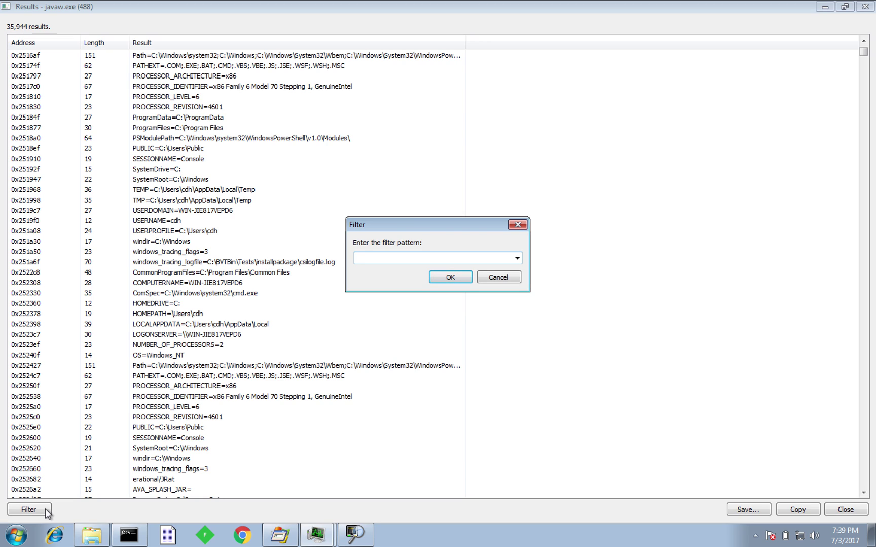
type("netowrk")
key("BackSpace")
key("BackSpace")
key("BackSpace")
key("BackSpace")
type("work")
key("Return")
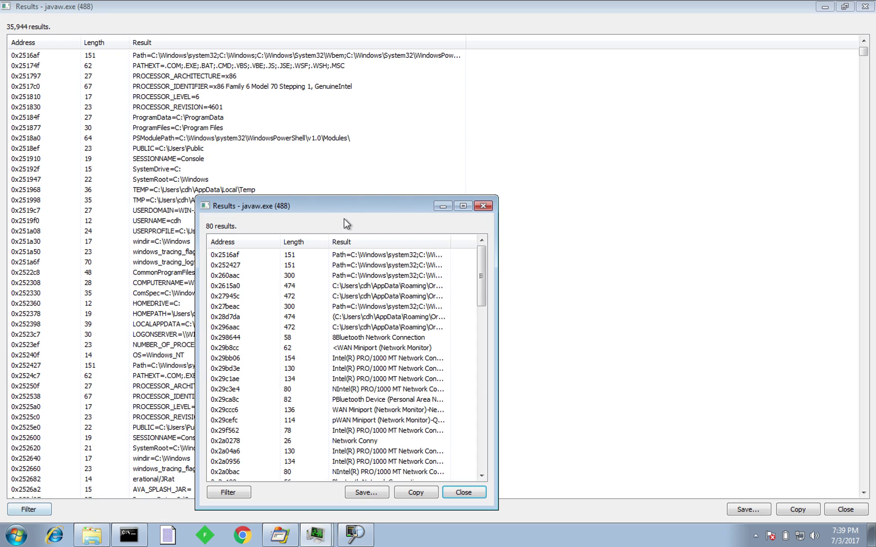
- Find and select the last NETWORK configuration string in the filtered results, and close both results windows
double_click(348, 203)
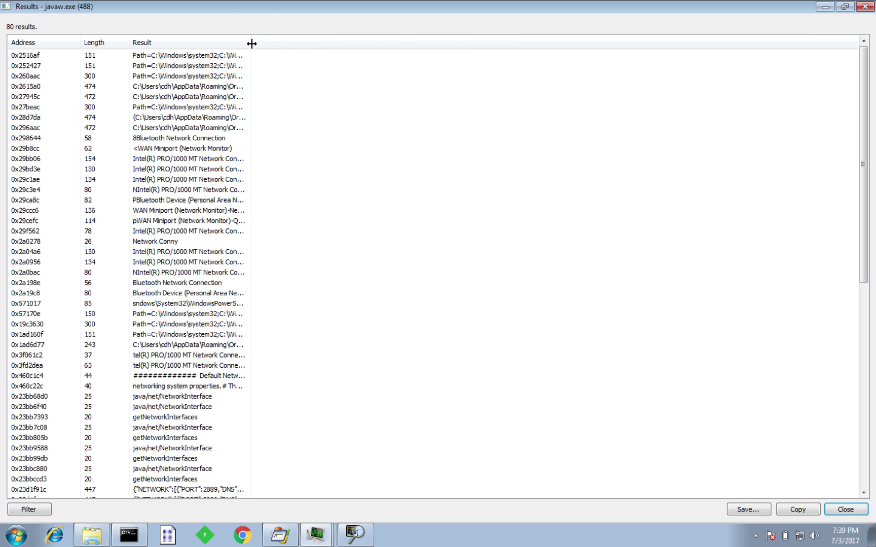
left_click_drag(250, 43, 547, 43)
scroll(251, 415, "down", 11)
left_click(211, 191)
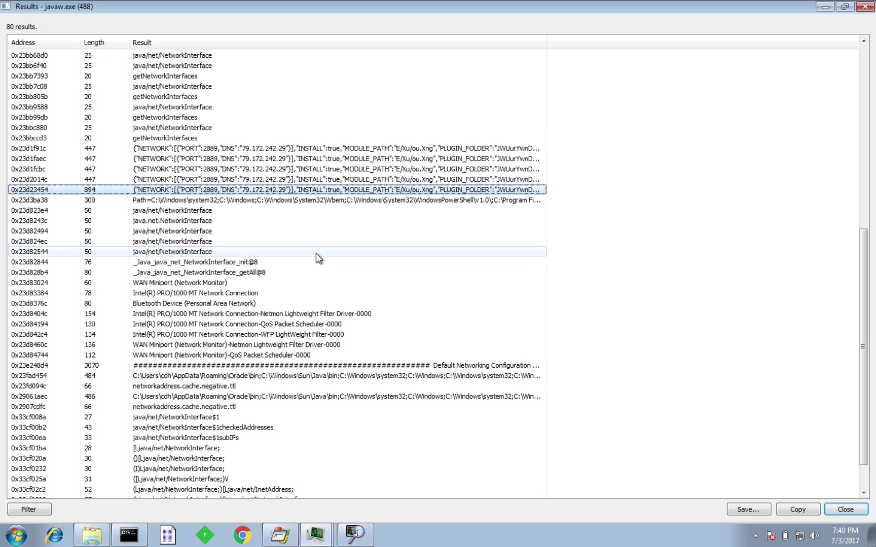
left_click(864, 6)
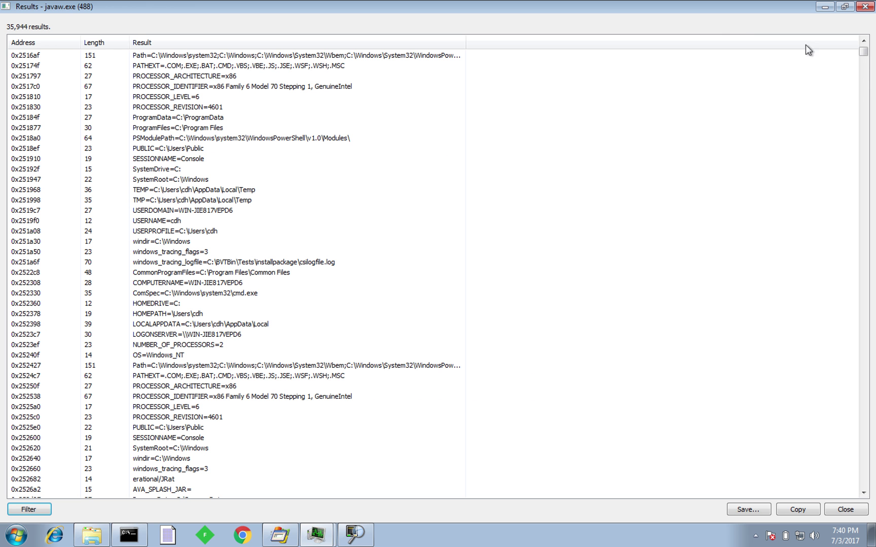
left_click(865, 6)
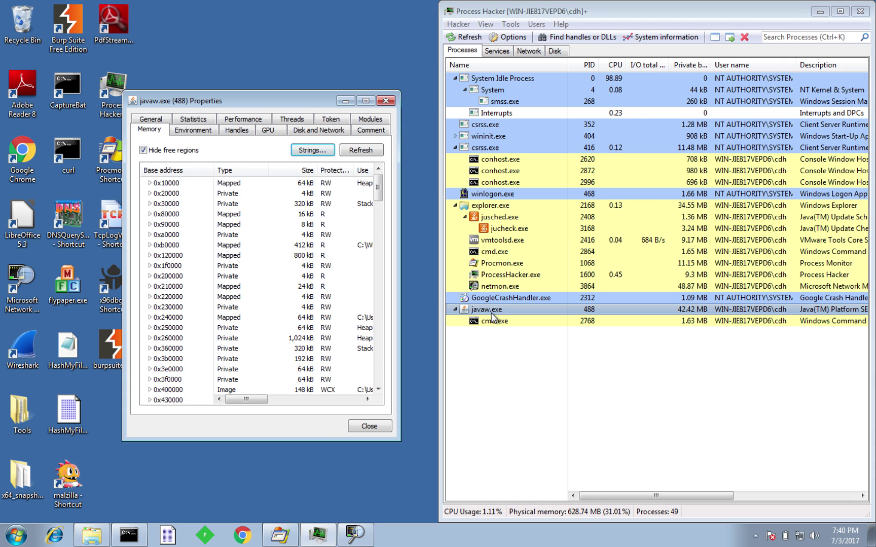
- Revert the virtual machine to the snapshot taken before the jar file was run
key("super+s")
left_click(124, 319)
double_click(124, 319)
left_click(413, 102)
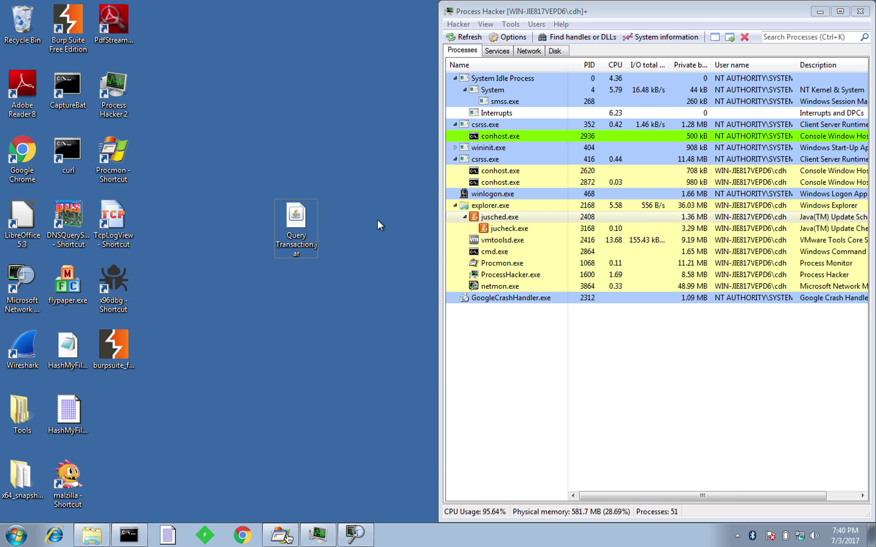
- Switch to Process Monitor and examine the filter rule that includes Process Create operations in an enlarged filter dialog
mouse_move(286, 539)
left_click(283, 536)
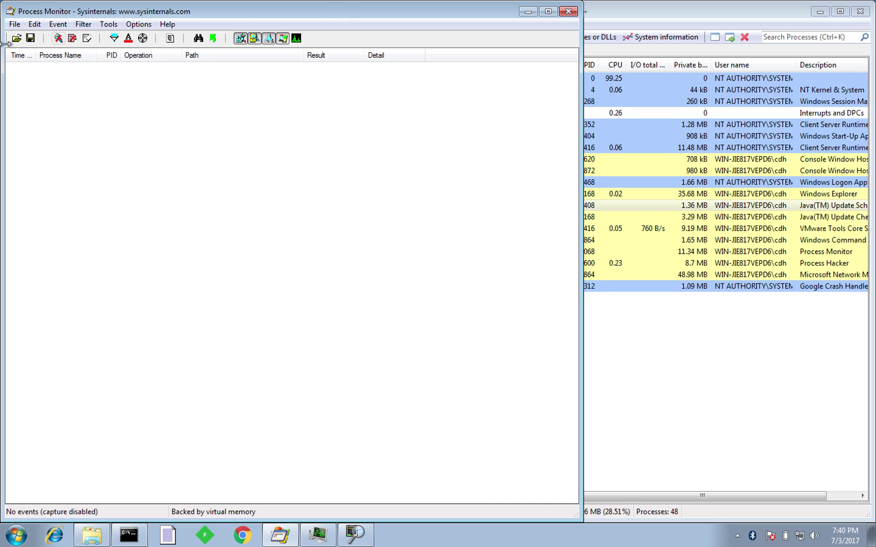
left_click(15, 24)
left_click(205, 110)
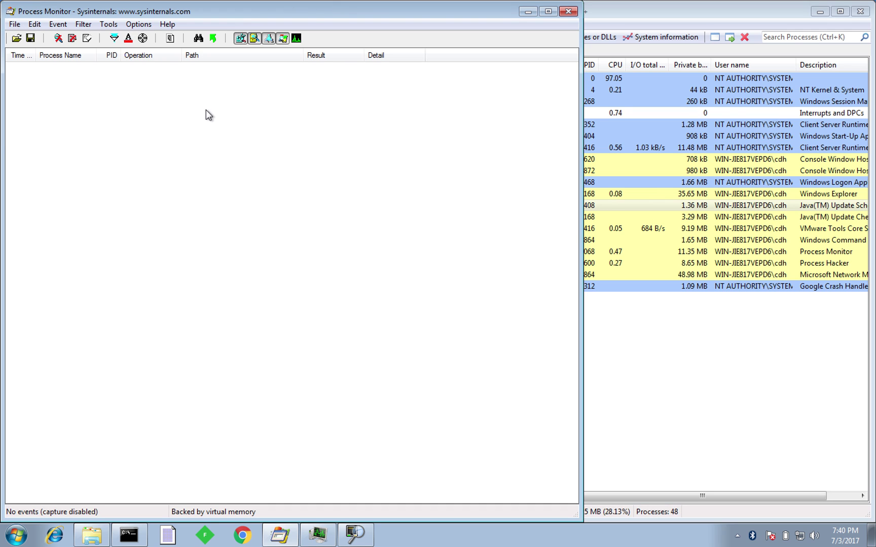
key("ctrl+l")
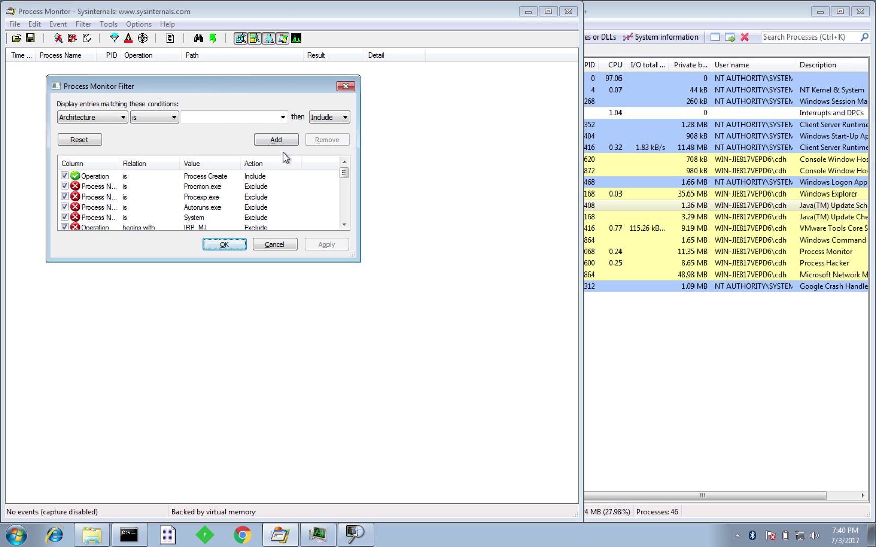
left_click(174, 176)
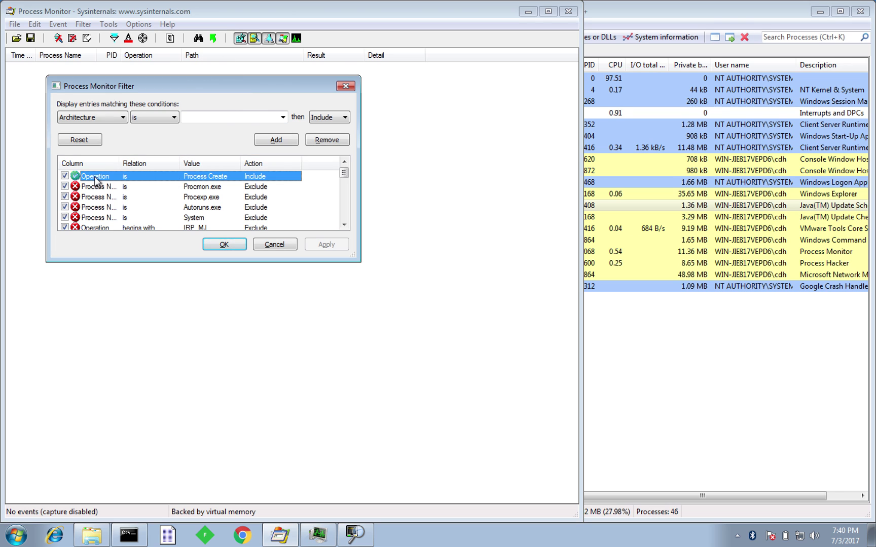
left_click(352, 260)
left_click_drag(353, 259, 504, 375)
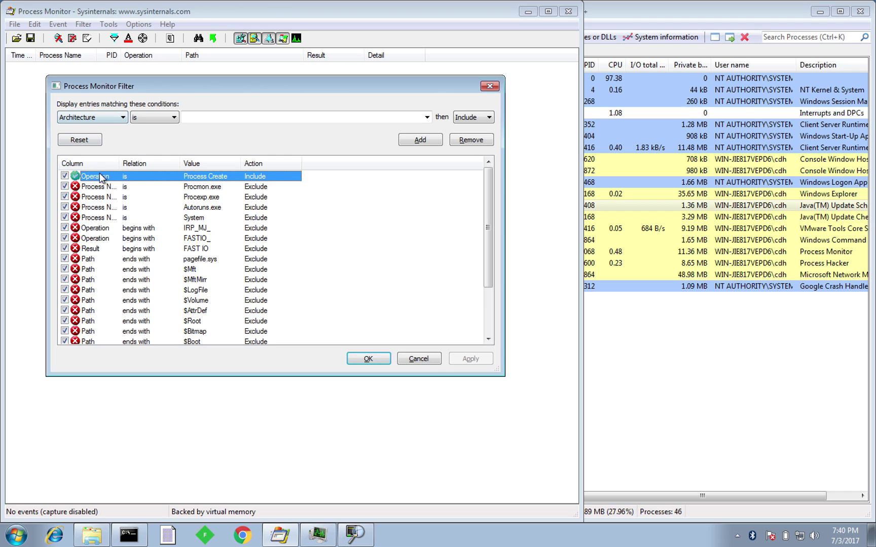
- Select Operation as the filter column, look up Process Create among its values, and close the filter without adding a rule
left_click(90, 118)
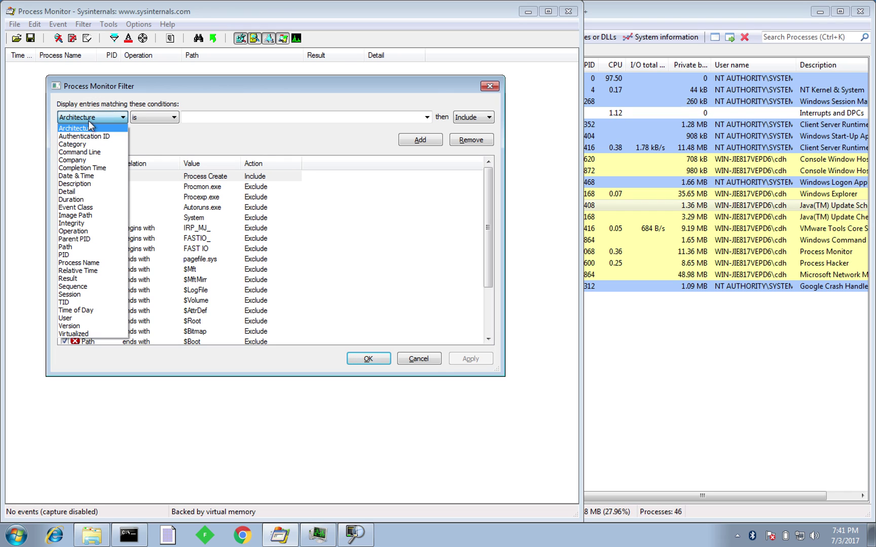
left_click(97, 231)
left_click(427, 117)
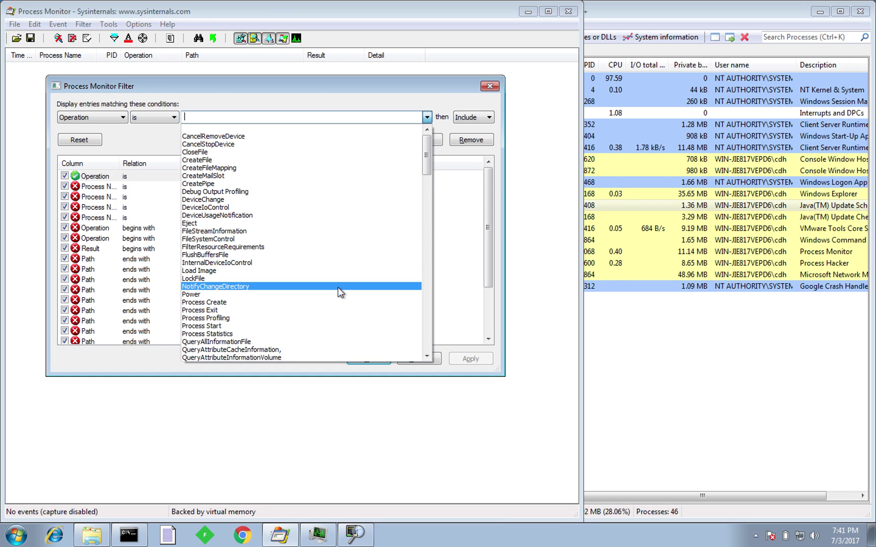
scroll(338, 287, "down", 1)
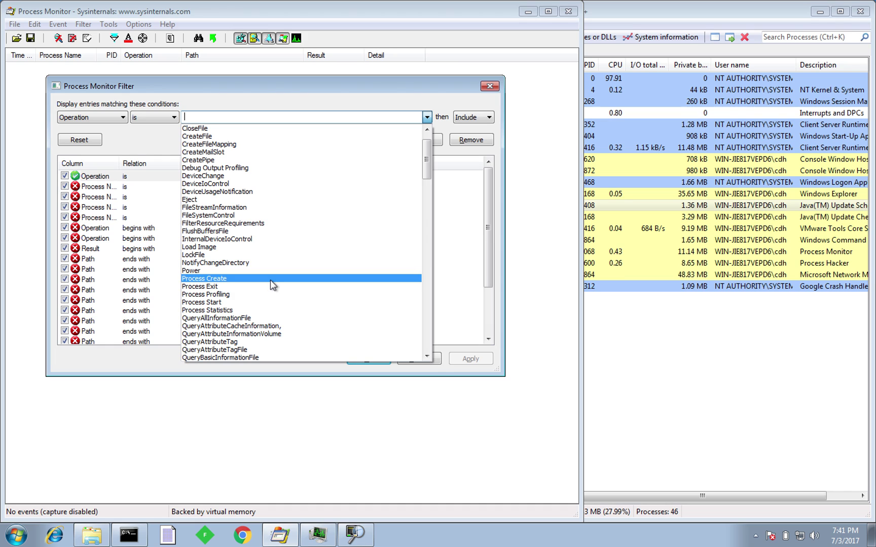
left_click(373, 97)
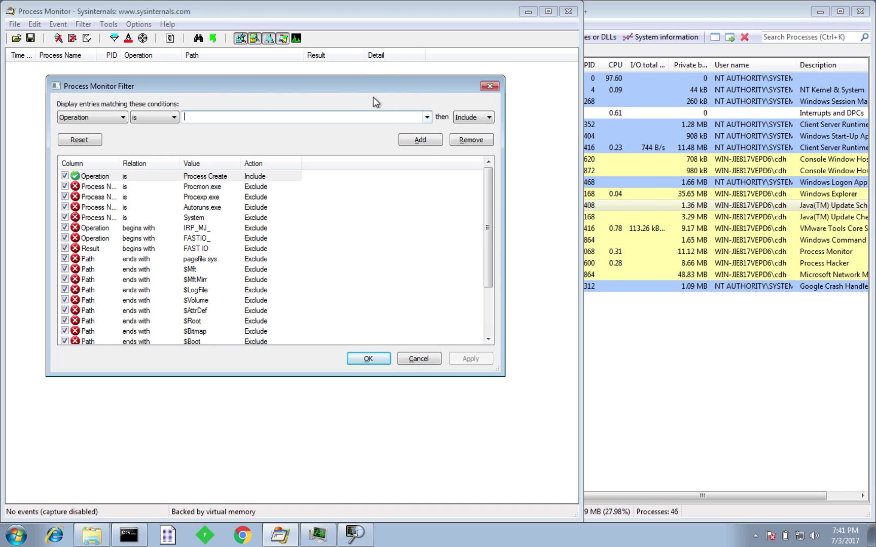
left_click(370, 361)
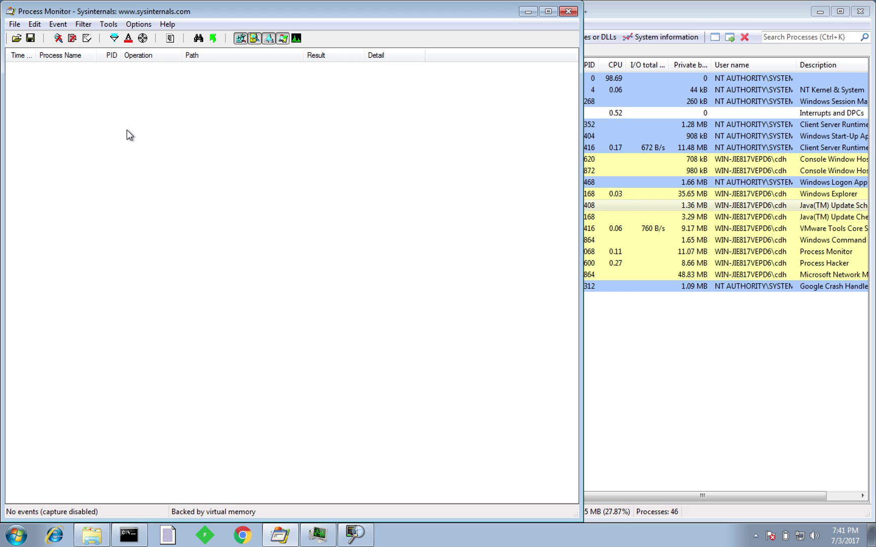
- Start capturing events and run Query Transaction.jar from the desktop
left_click(15, 24)
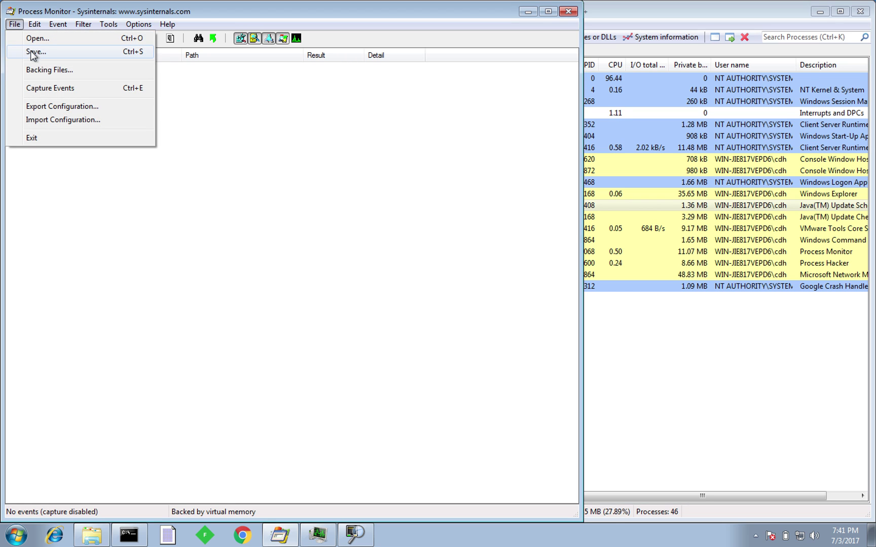
left_click(47, 89)
key("super+d")
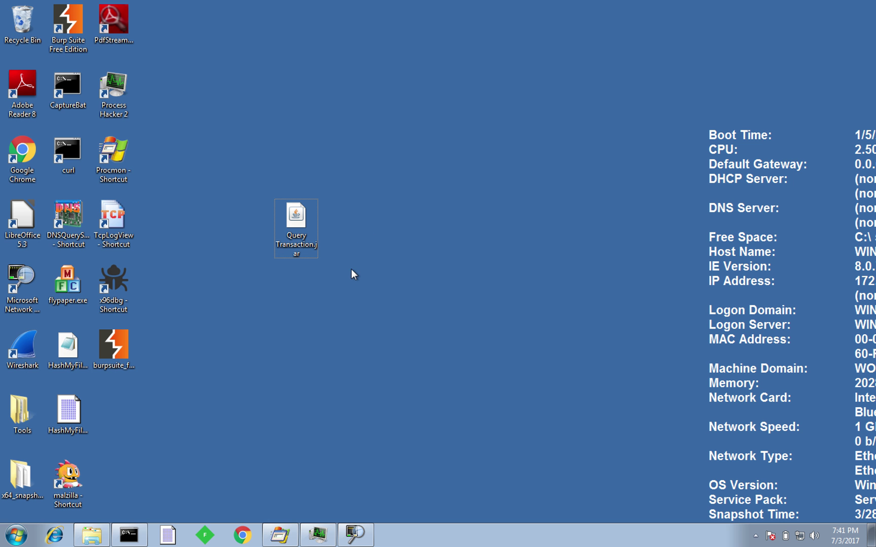
left_click(292, 221)
double_click(293, 222)
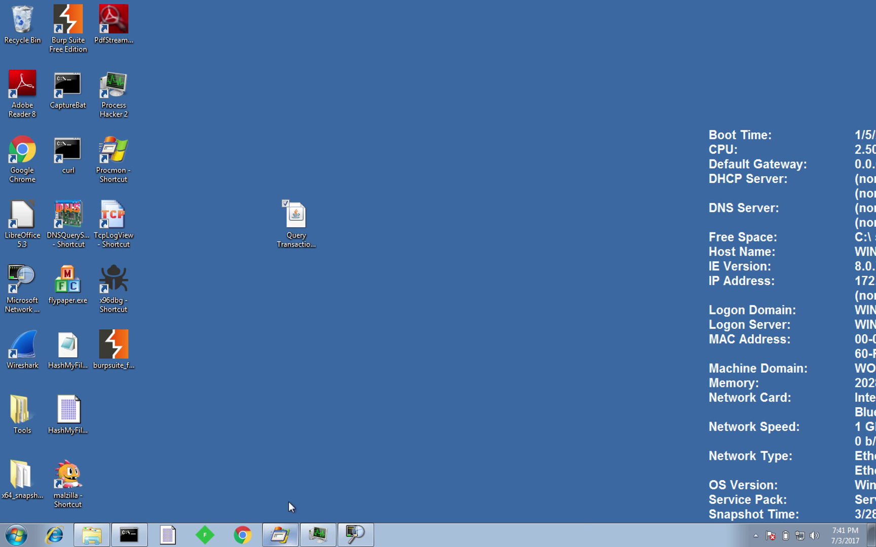
- Bring Process Monitor back in a maximized window and fit the Detail column to its contents
left_click(280, 534)
left_click(543, 13)
double_click(420, 49)
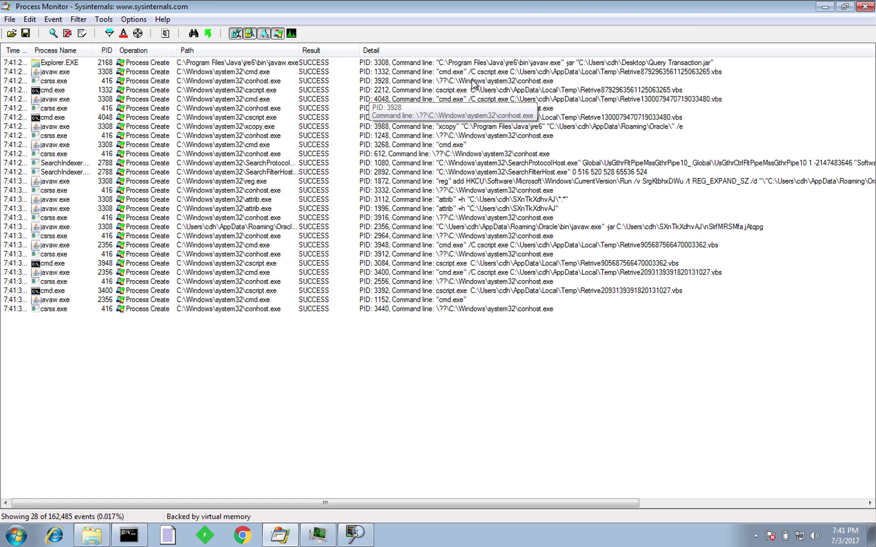
- Examine the command lines in the captured Process Create events, from the jar launch through the cscript, xcopy and second javaw.exe entries
left_click(472, 75)
left_click(239, 65)
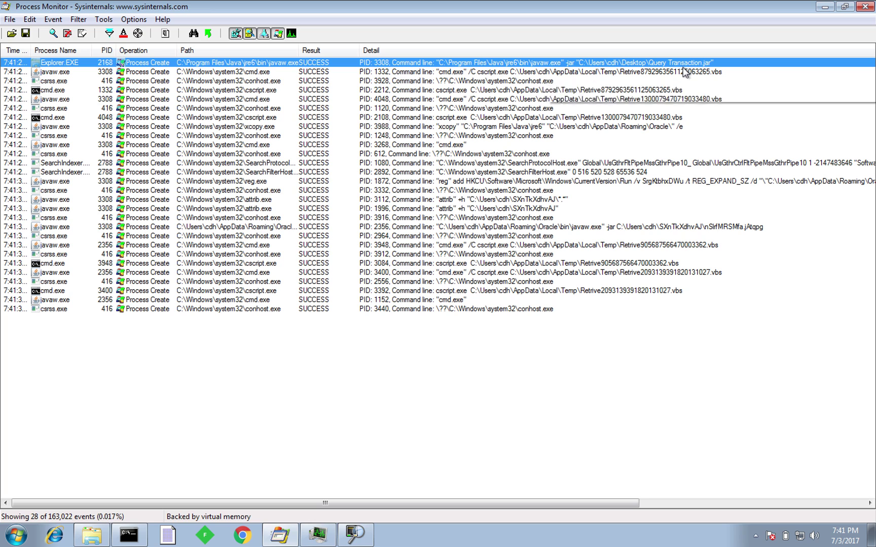
left_click(608, 71)
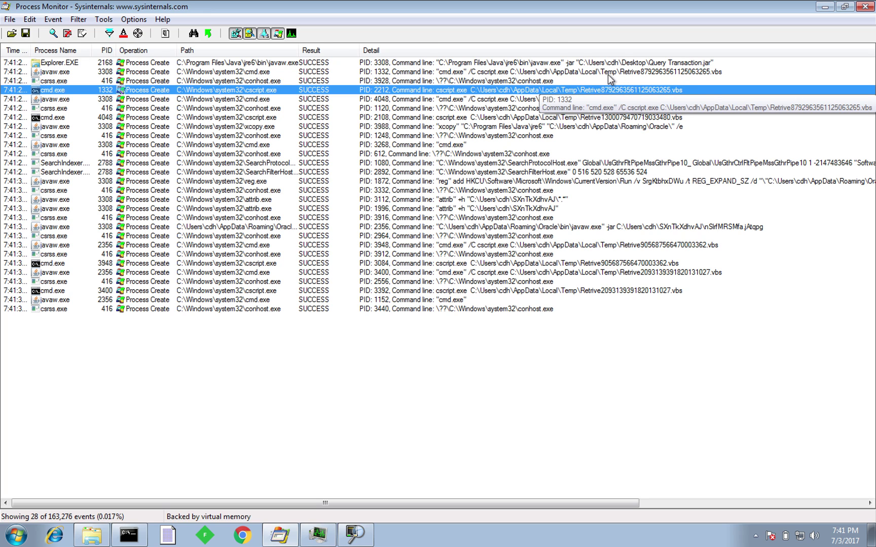
left_click(607, 89)
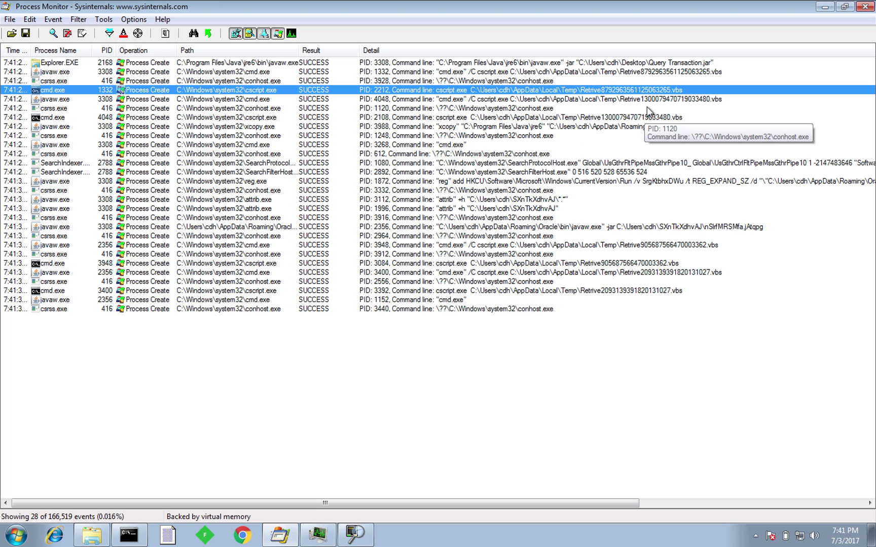
left_click(531, 100)
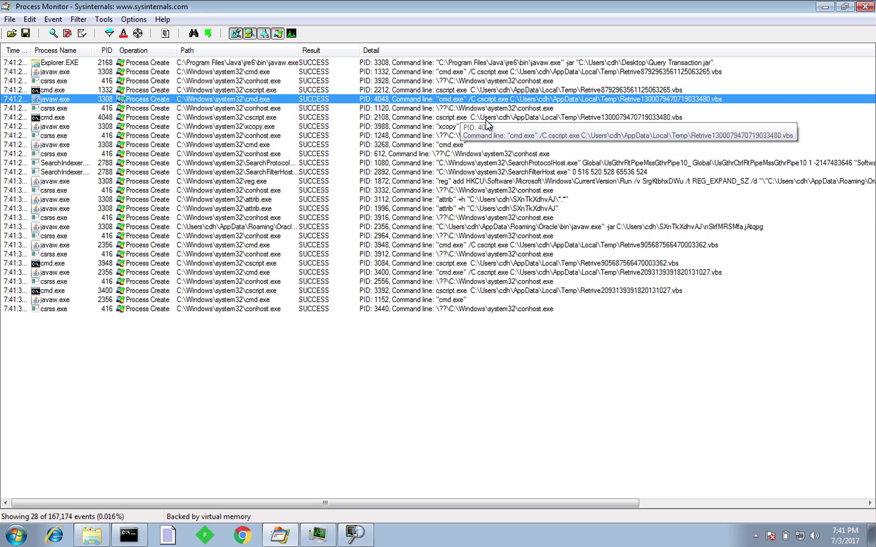
left_click(518, 127)
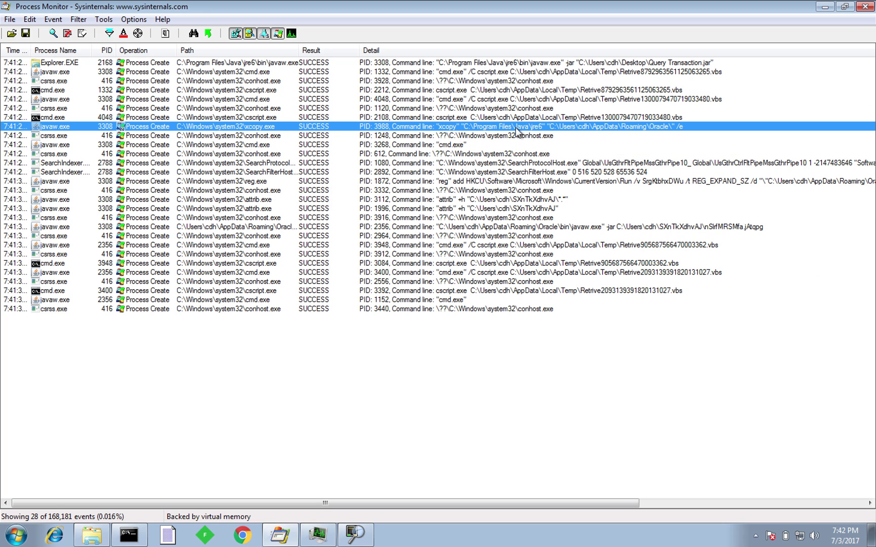
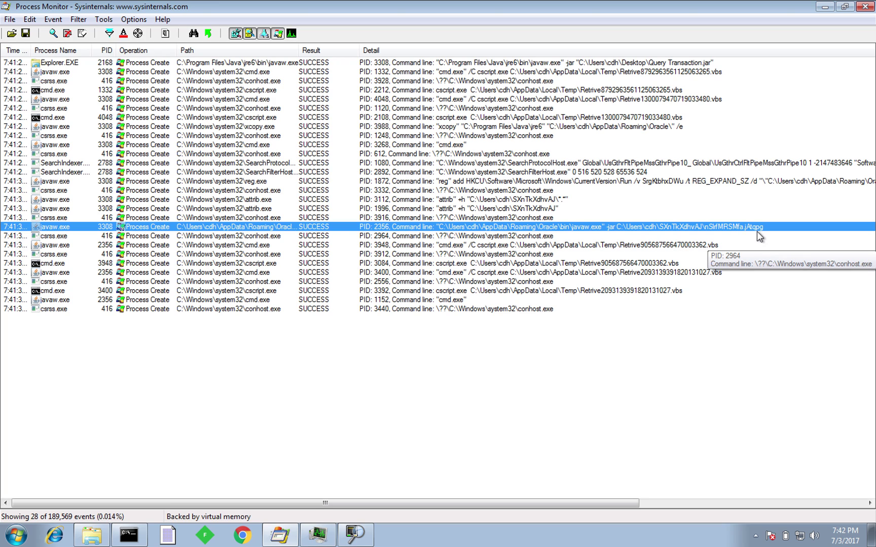
left_click(732, 243)
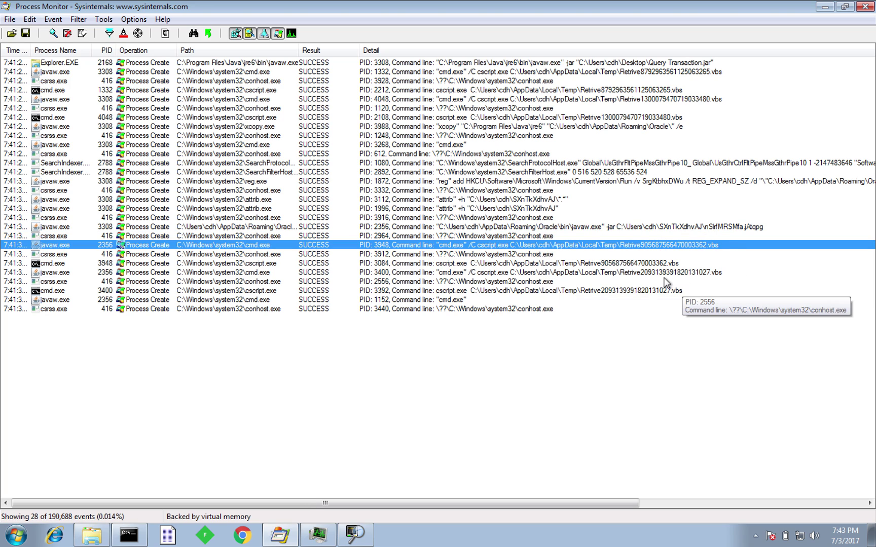
left_click(676, 263)
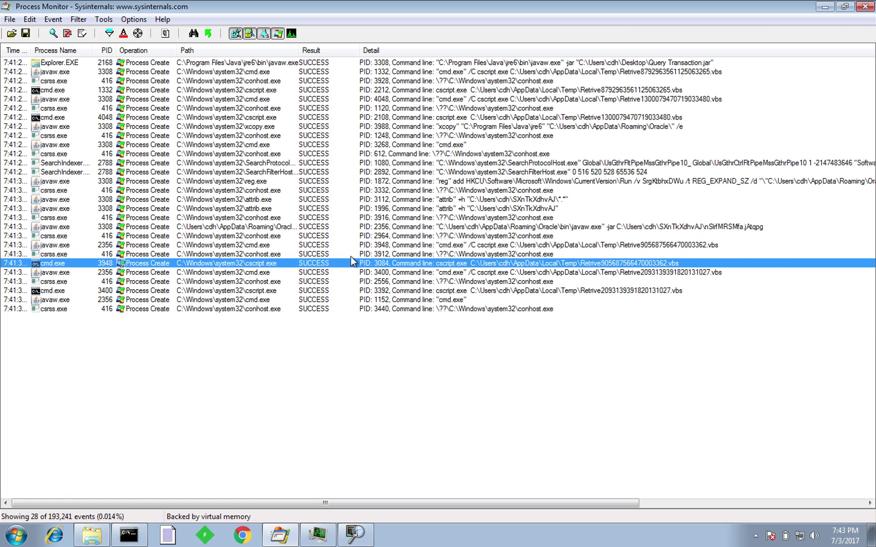
- Begin a new filter condition on the Operation column and list its possible values
key("ctrl+l")
left_click(102, 117)
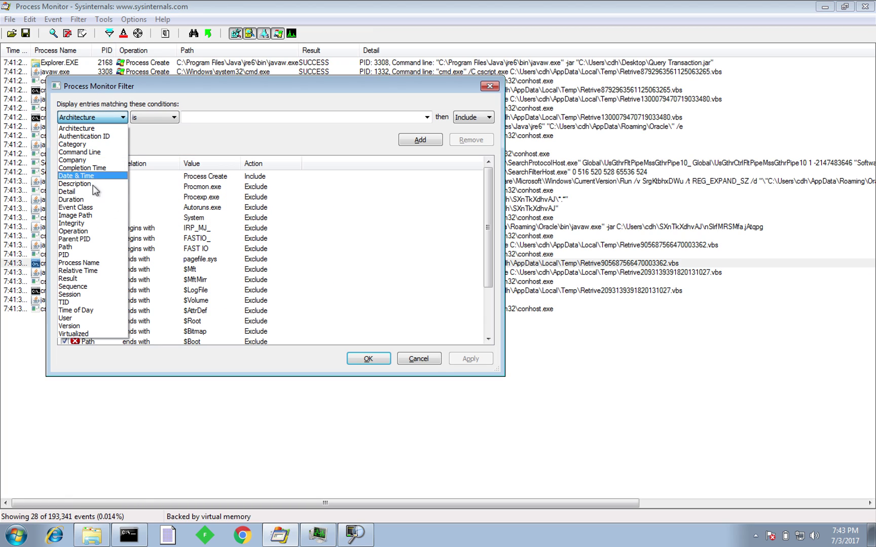
left_click(91, 227)
left_click(428, 117)
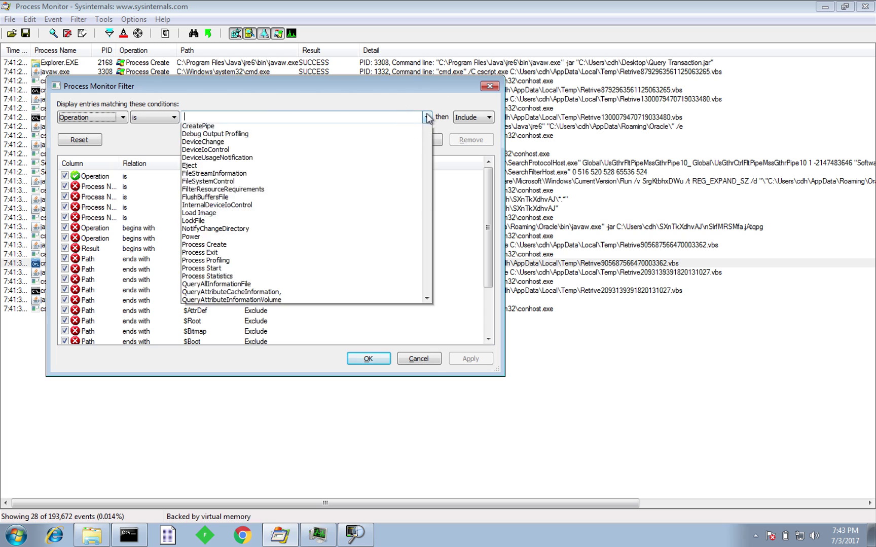
type("file")
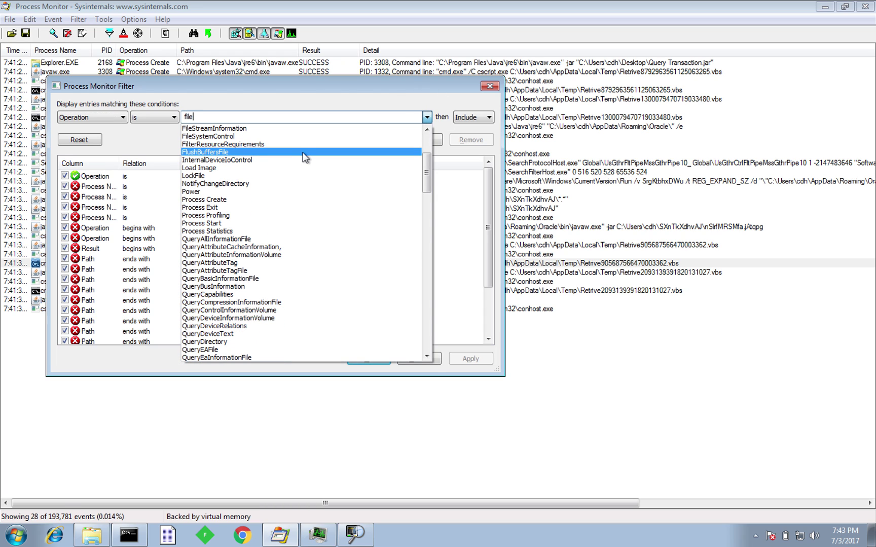
key("BackSpace")
key("BackSpace")
key("BackSpace")
key("BackSpace")
- Add a rule that includes events whose operation is CreateFile and apply the filter
type("create")
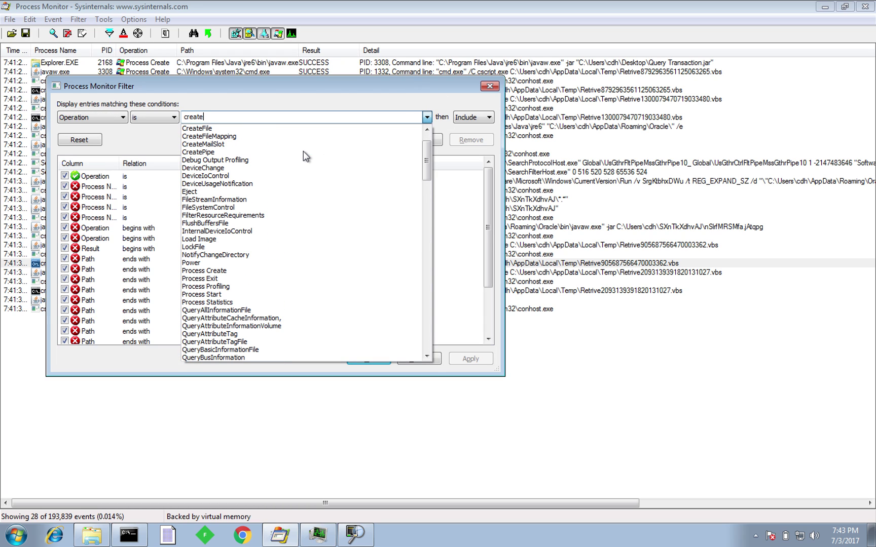
left_click(274, 129)
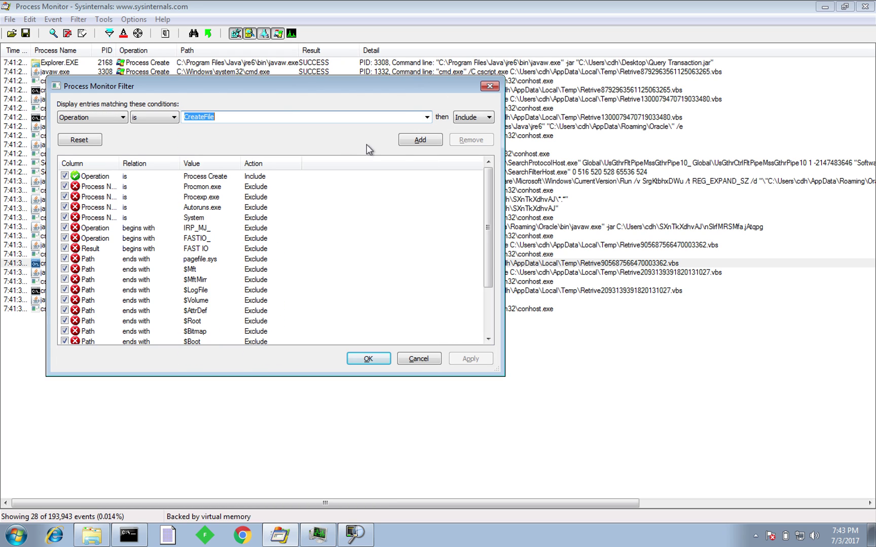
left_click(418, 140)
left_click(370, 359)
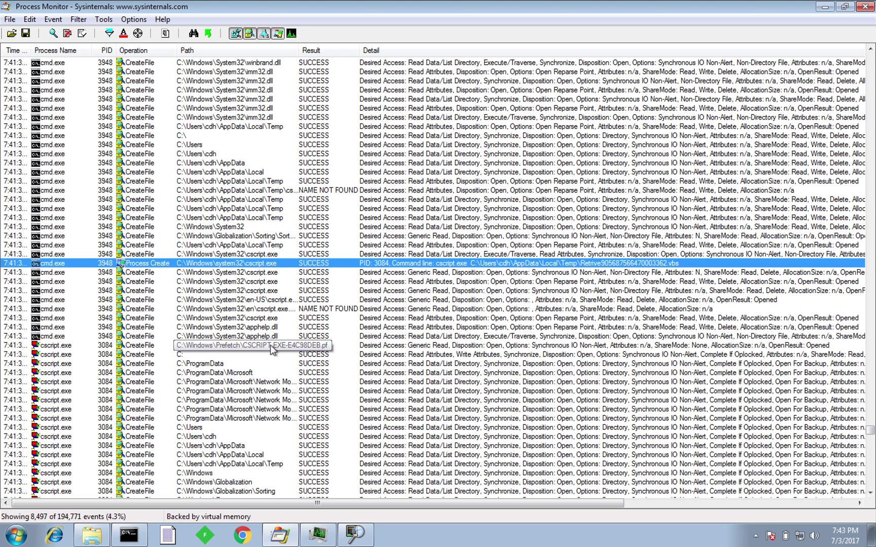
- Look through the CreateFile events around the cscript.exe launch and widen the Path column
scroll(272, 347, "down", 4)
scroll(256, 361, "down", 4)
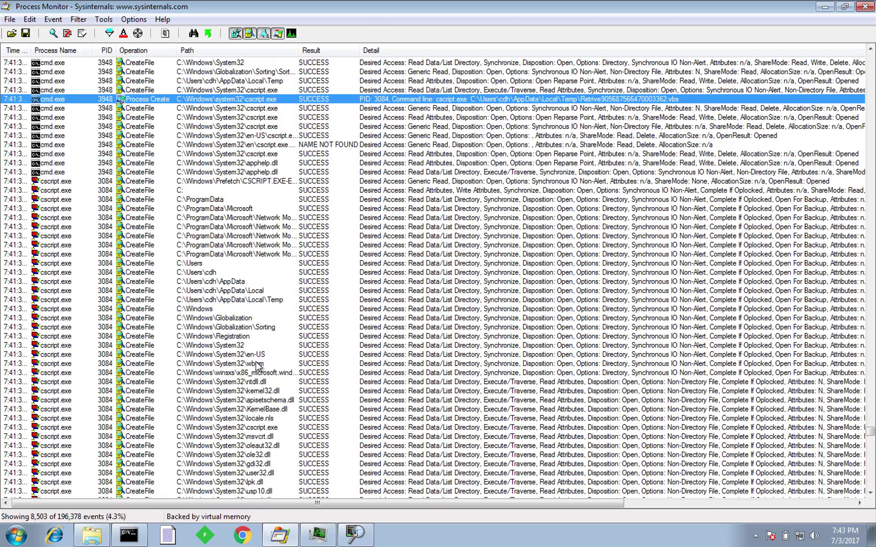
scroll(257, 364, "up", 7)
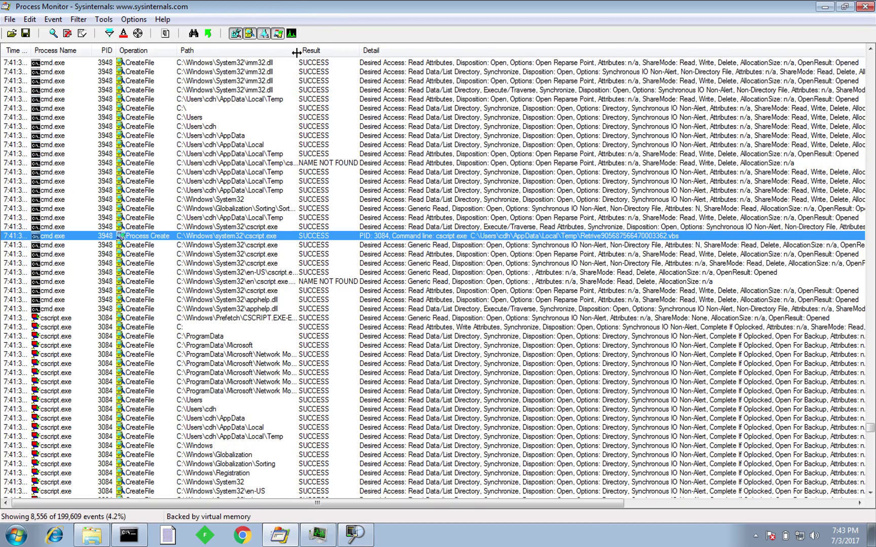
left_click_drag(298, 50, 435, 51)
- Find and select the second cscript.exe CreateFile event for Retrive905687566470003362.vbs in the Temp folder
scroll(398, 274, "down", 1)
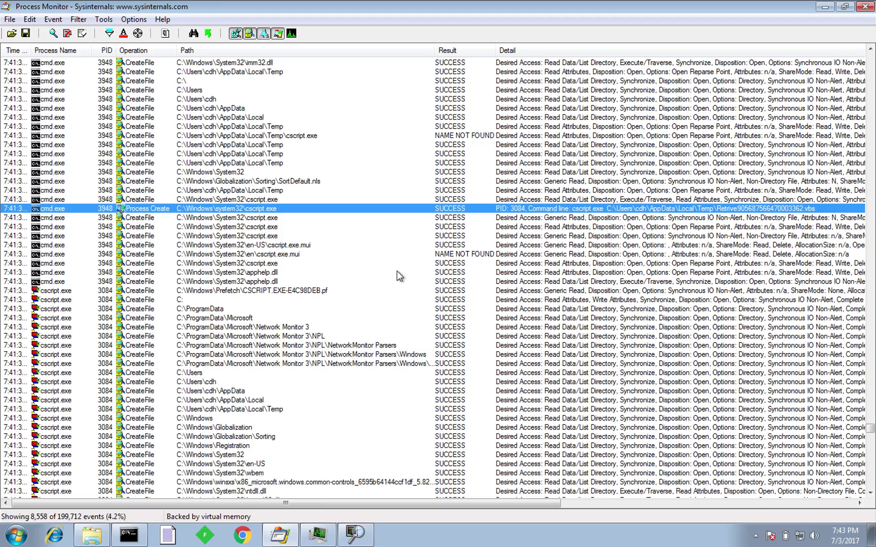
scroll(398, 275, "down", 20)
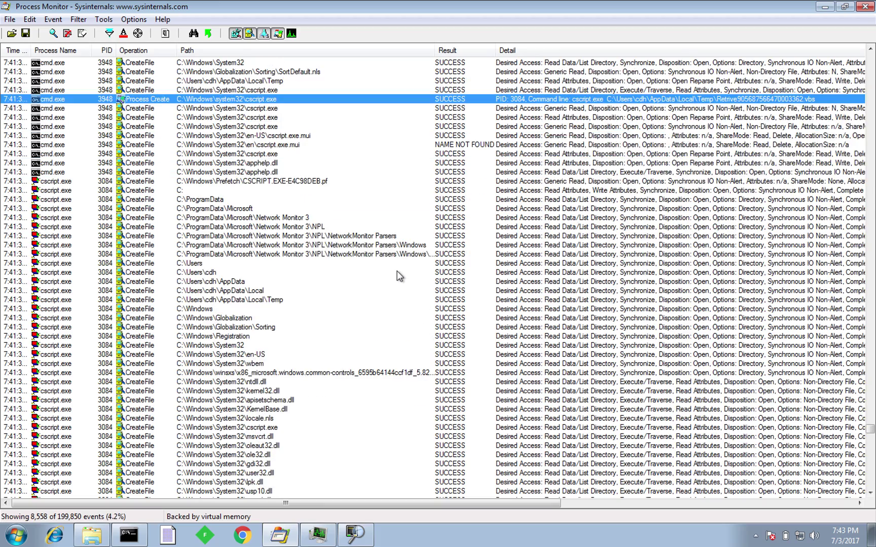
scroll(398, 275, "down", 15)
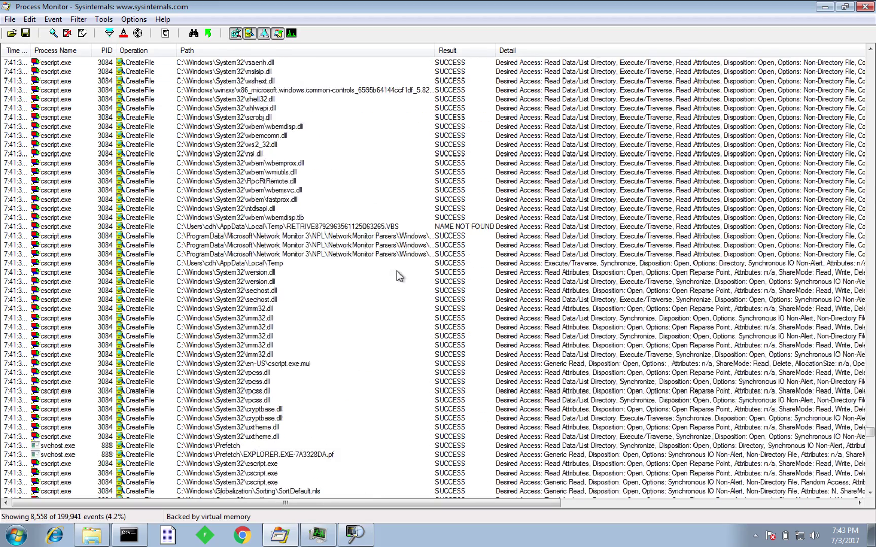
scroll(398, 275, "down", 7)
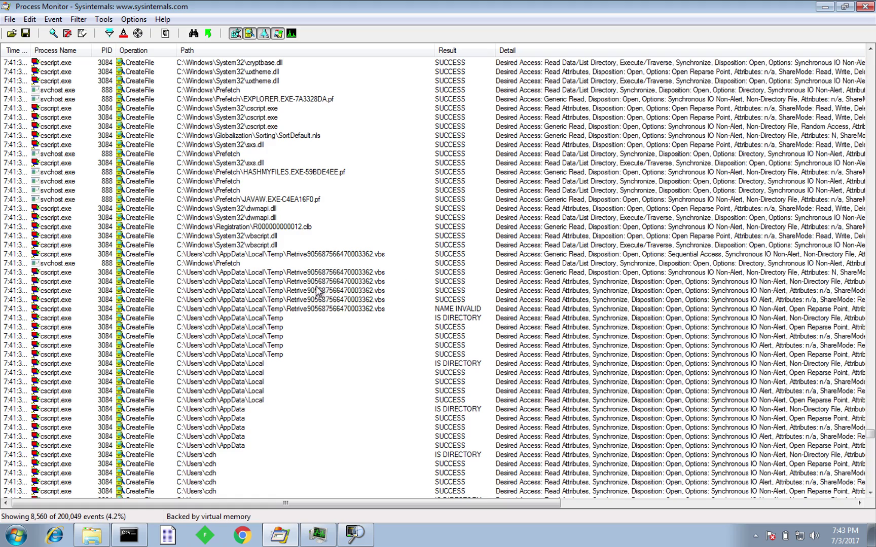
left_click(312, 272)
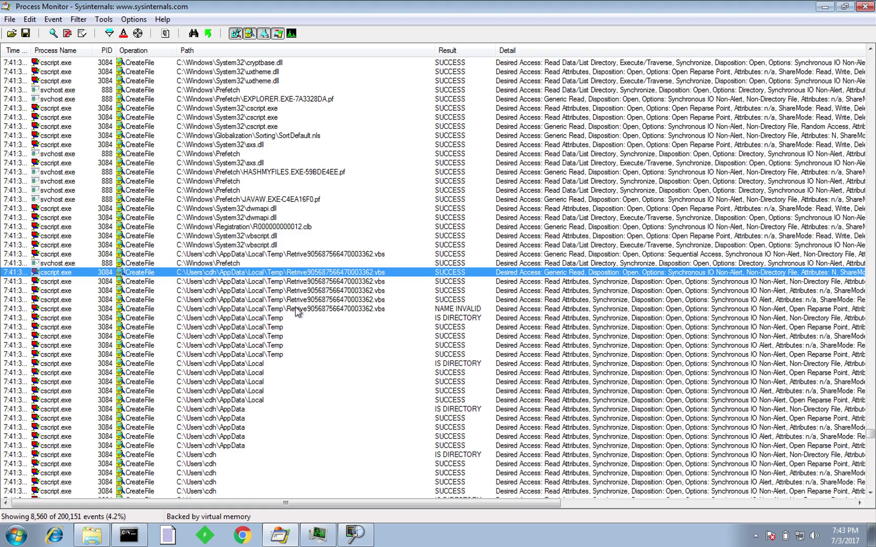
- Look through the following CreateFile events and select the second javaw.exe event for Retrive2093139391820131027.vbs in the Temp folder
scroll(328, 303, "down", 7)
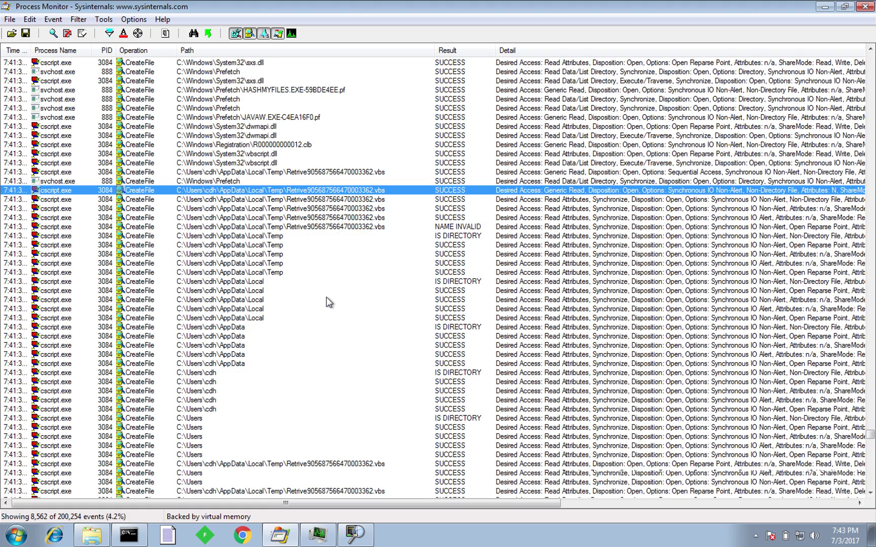
scroll(328, 303, "down", 15)
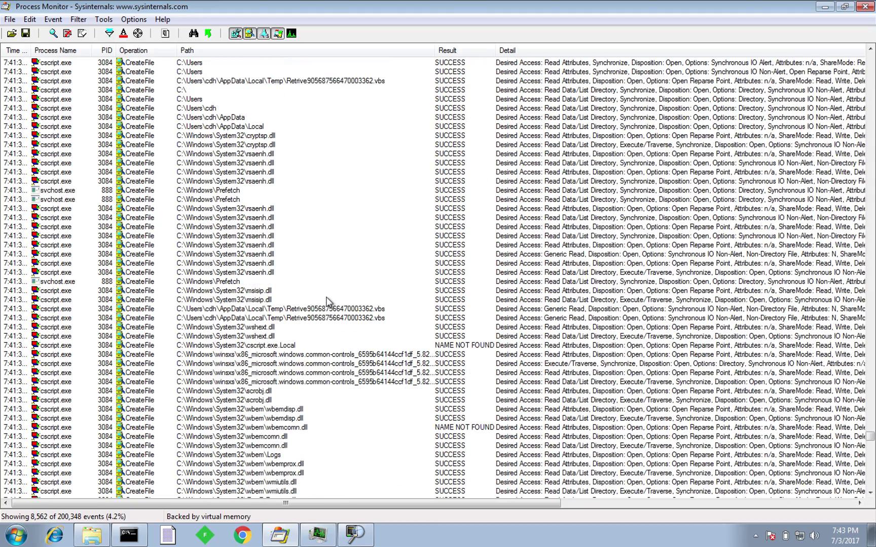
left_click(349, 106)
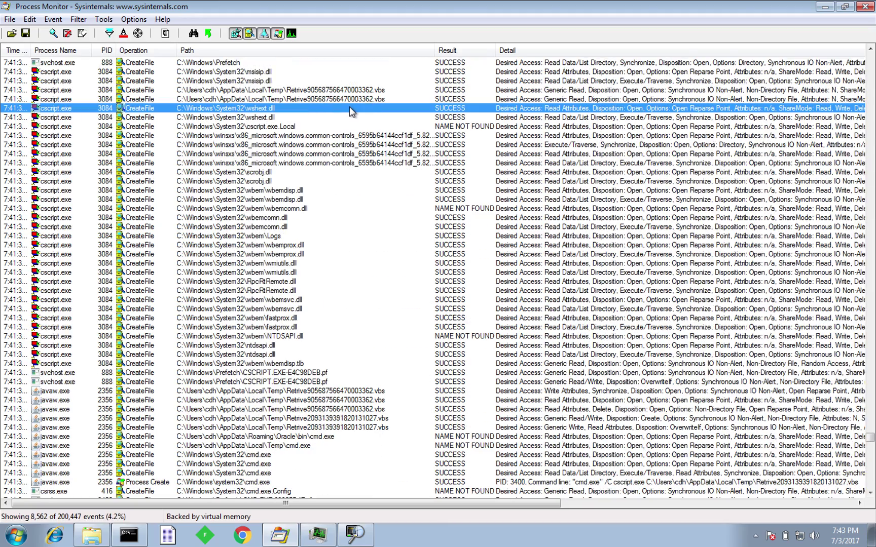
left_click(349, 393)
left_click(347, 429)
scroll(346, 429, "down", 4)
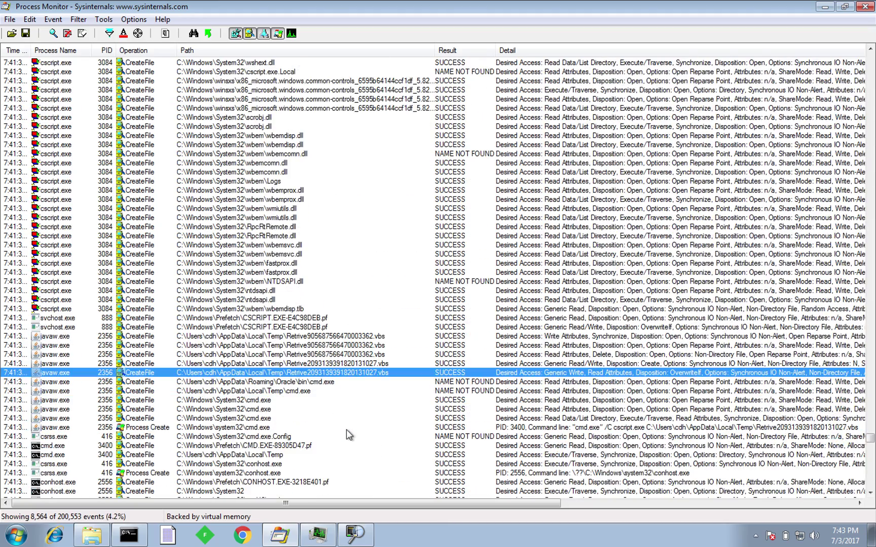
- Examine the subsequent cmd.exe, conhost.exe and cscript.exe events down to javaw.exe's file activity in the SXnTkXdhvAJ folder
scroll(345, 422, "down", 5)
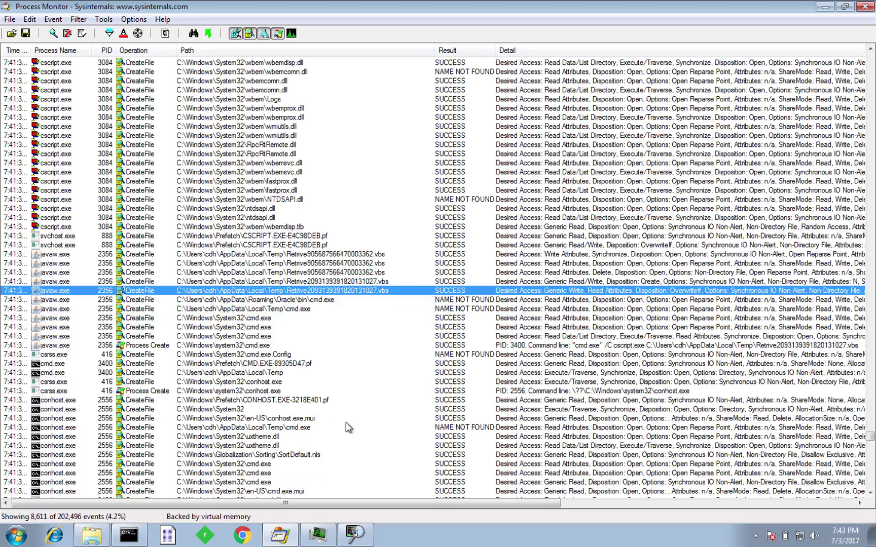
scroll(346, 422, "down", 8)
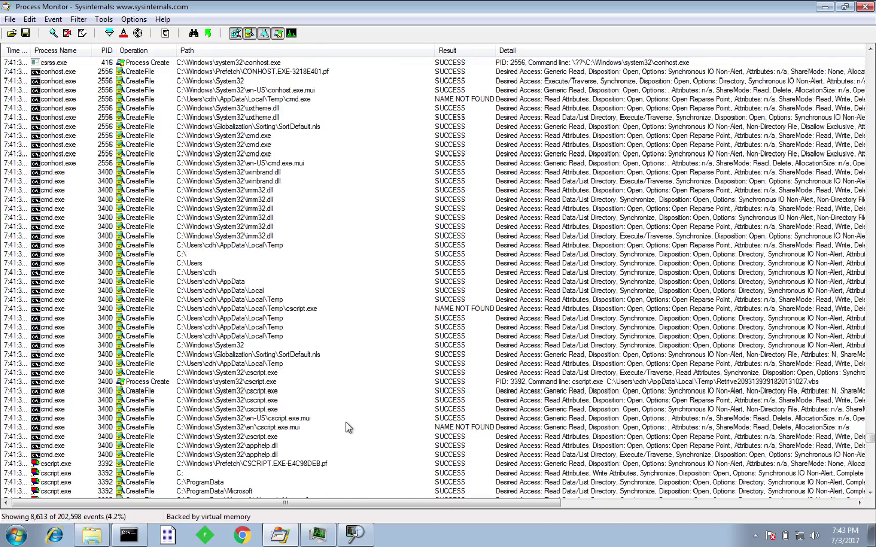
scroll(345, 422, "down", 7)
scroll(346, 422, "down", 5)
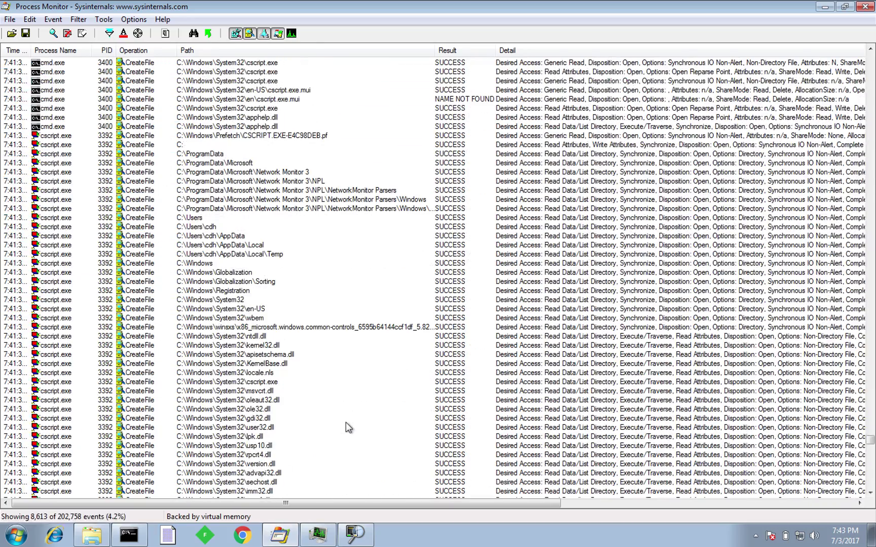
scroll(345, 422, "down", 10)
scroll(345, 422, "down", 12)
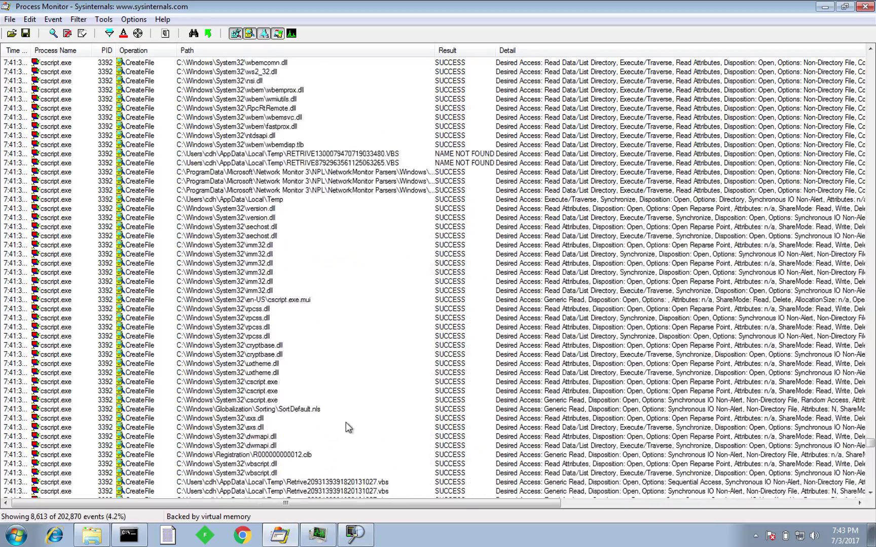
scroll(346, 423, "down", 10)
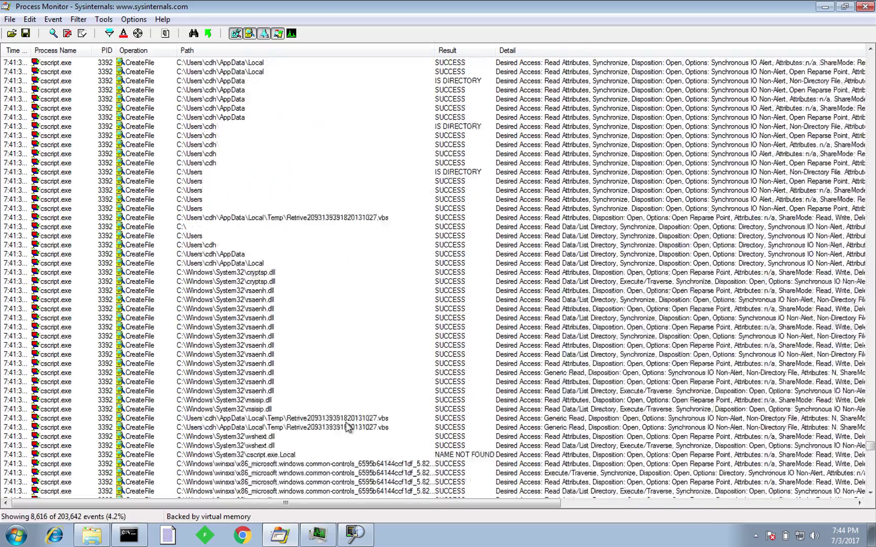
scroll(346, 421, "down", 15)
scroll(346, 422, "down", 13)
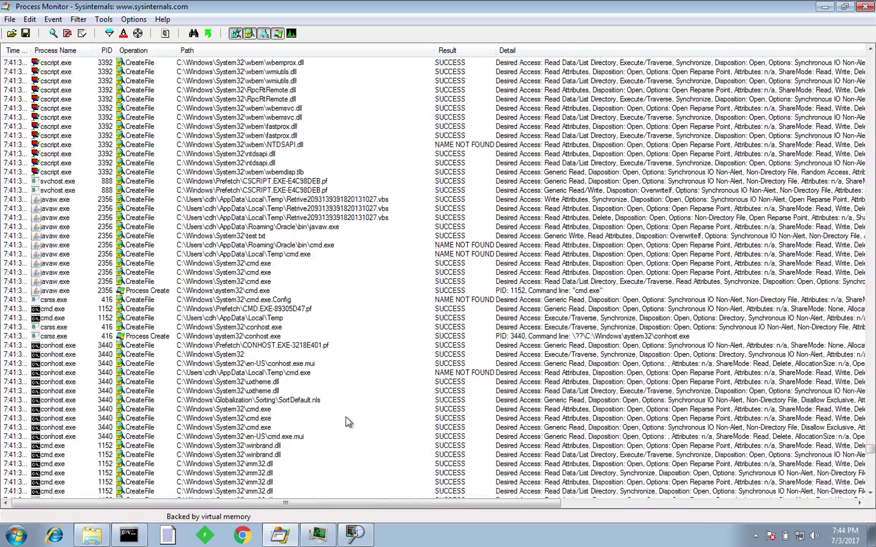
scroll(346, 419, "down", 9)
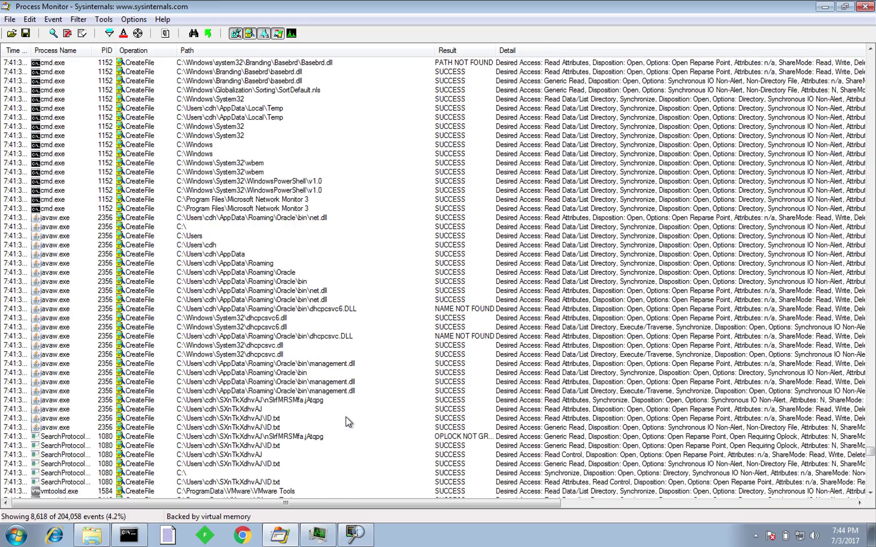
- Jump from the javaw.exe CreateFile event for nSlrfMRSMfa.jAtqpg to the file's folder
left_click(307, 402)
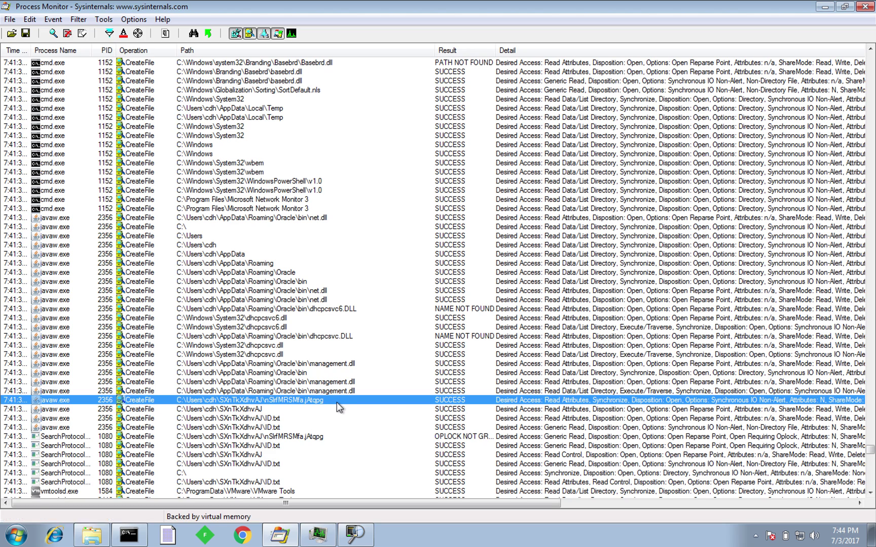
right_click(291, 404)
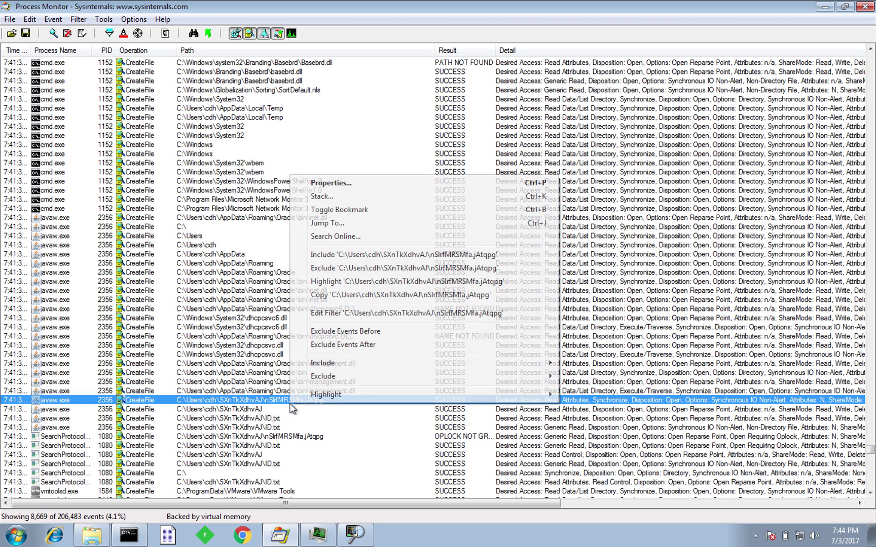
left_click(364, 226)
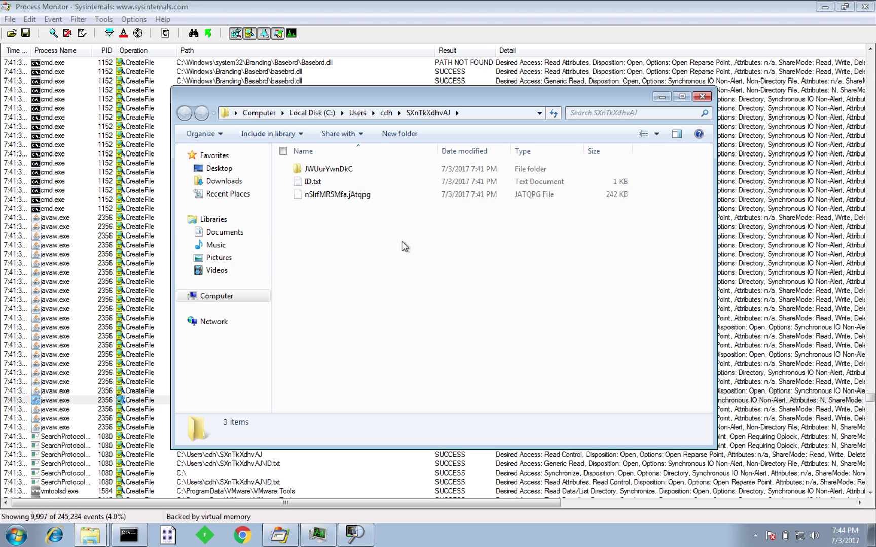
- Check the JWUurYwnDkC subfolder, read ID.txt in SXnTkXdhvAJ and close it, leaving nSlrfMRSMfa.jAtqpg selected
double_click(346, 169)
left_click(385, 113)
double_click(312, 181)
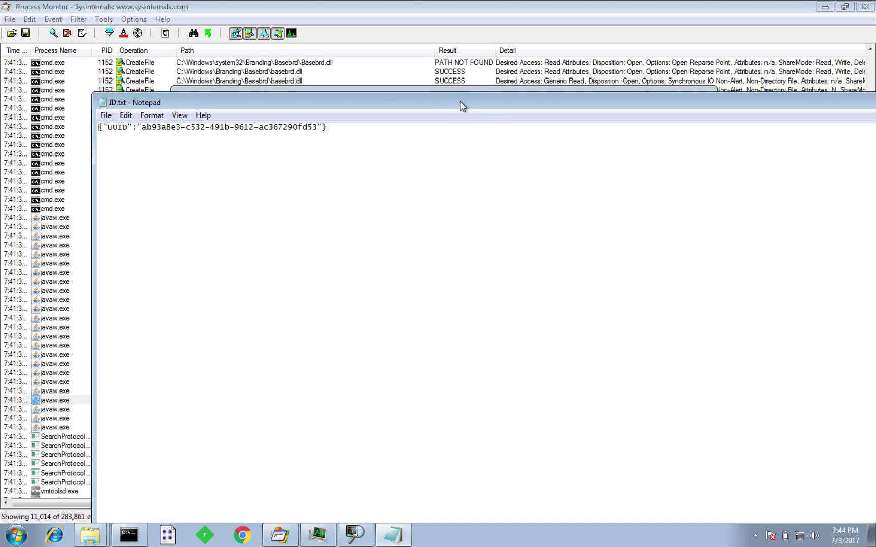
left_click_drag(462, 107, 300, 60)
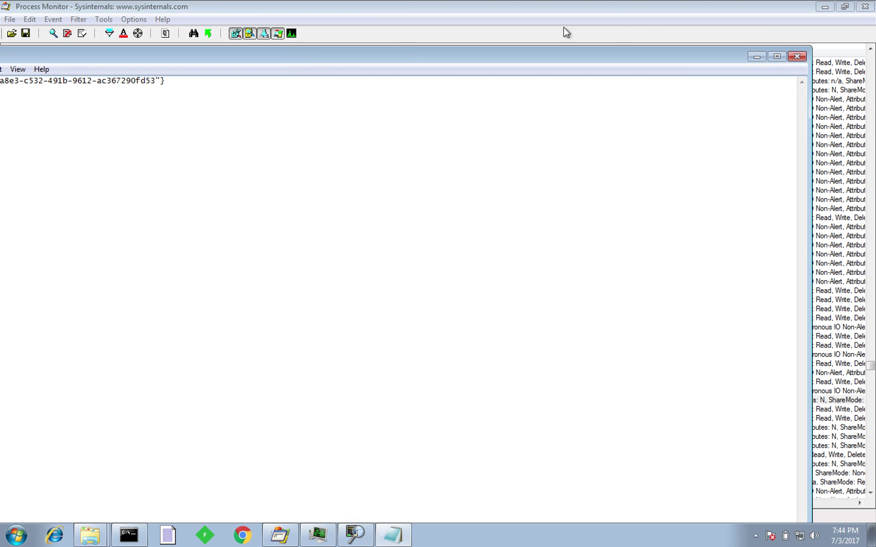
left_click(798, 57)
left_click(327, 198)
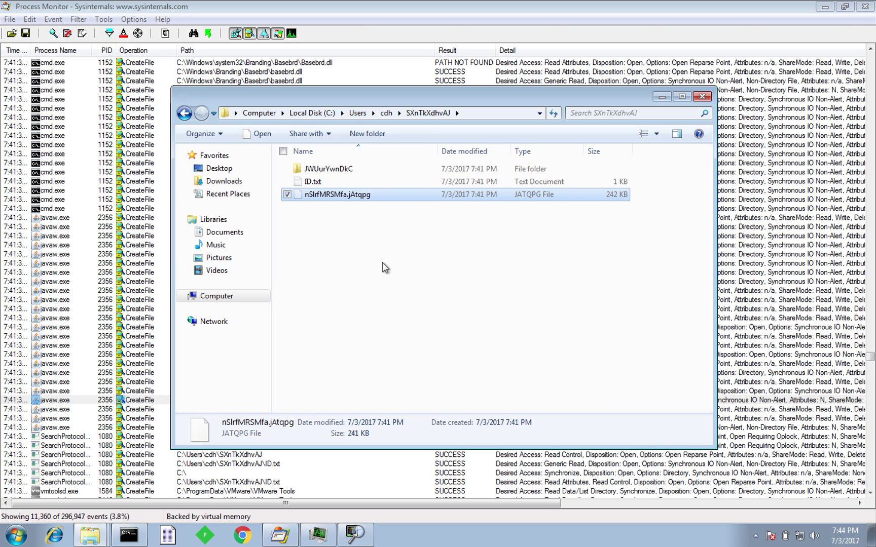
- Open HashMyFiles from the desktop and compute the MD5 hash of Query Transaction.jar
key("super+d")
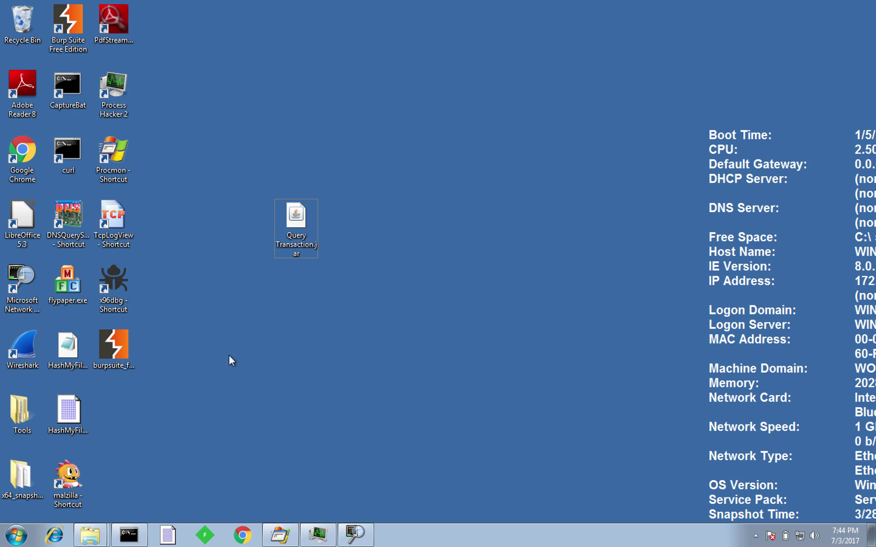
left_click(168, 535)
left_click_drag(397, 134, 566, 134)
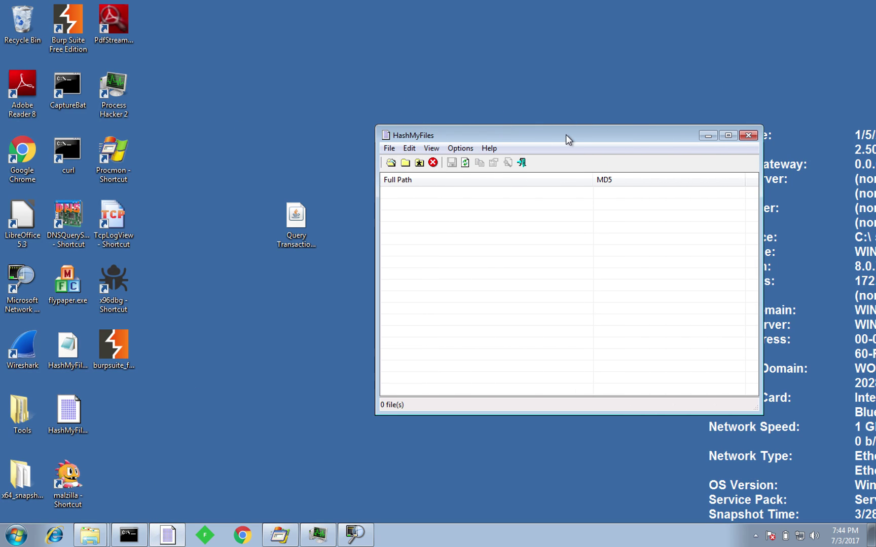
left_click(294, 223)
left_click_drag(292, 222, 544, 221)
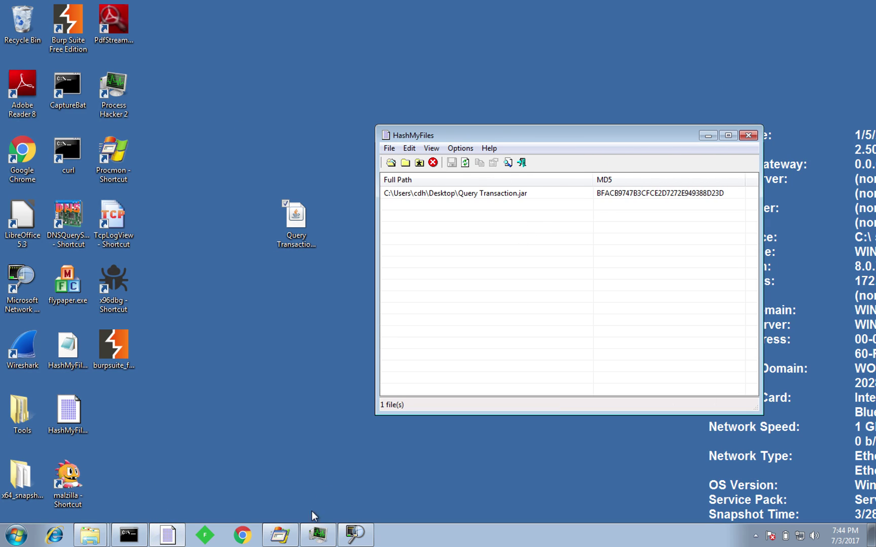
- Add nSlrfMRSMfa.jAtqpg from the SXnTkXdhvAJ folder to HashMyFiles and compare its MD5 hash with that of Query Transaction.jar
left_click(90, 534)
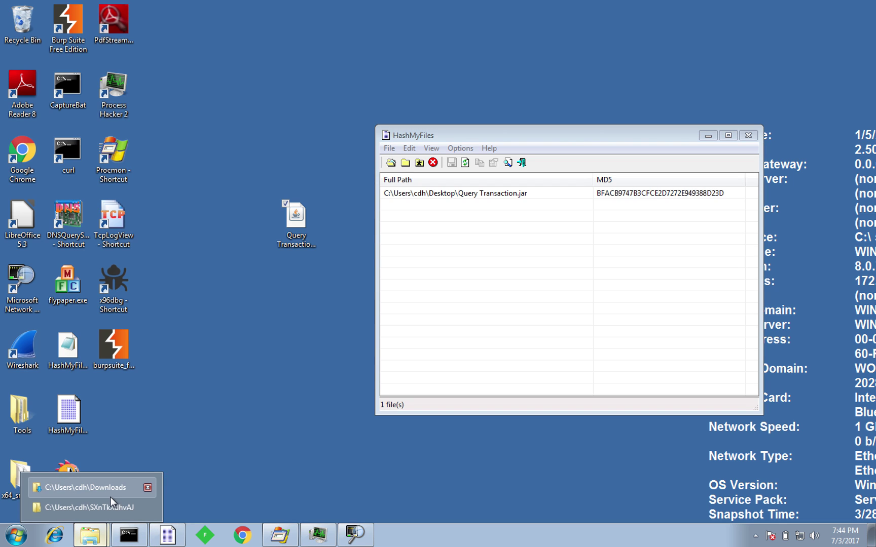
left_click(110, 505)
left_click(738, 263)
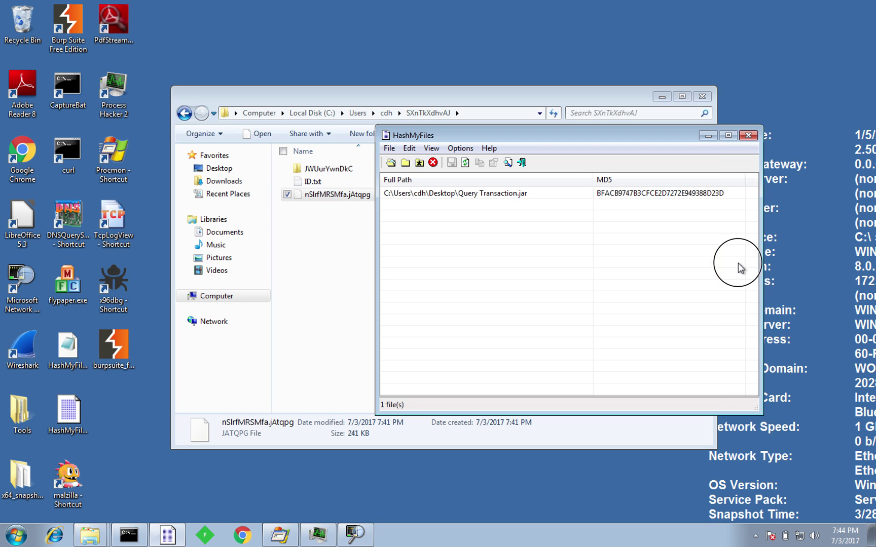
left_click_drag(324, 201, 559, 246)
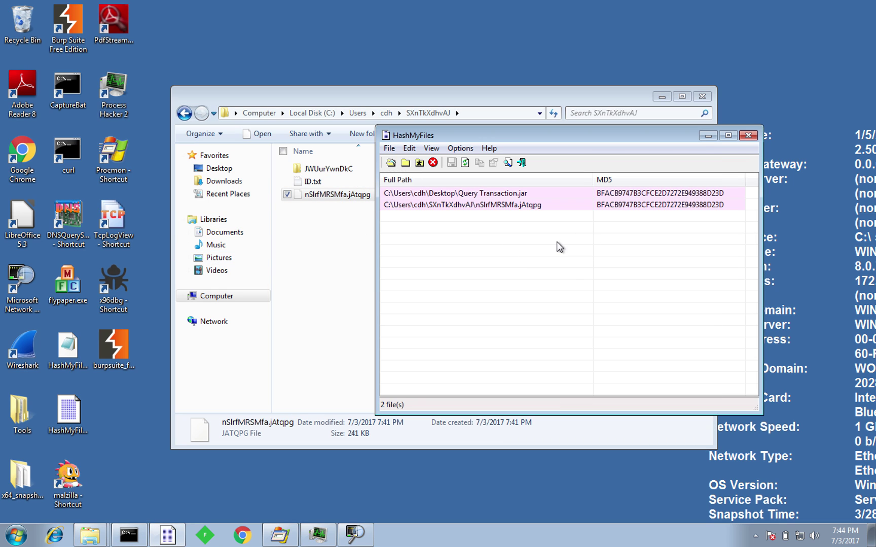
left_click(632, 196)
left_click(632, 201)
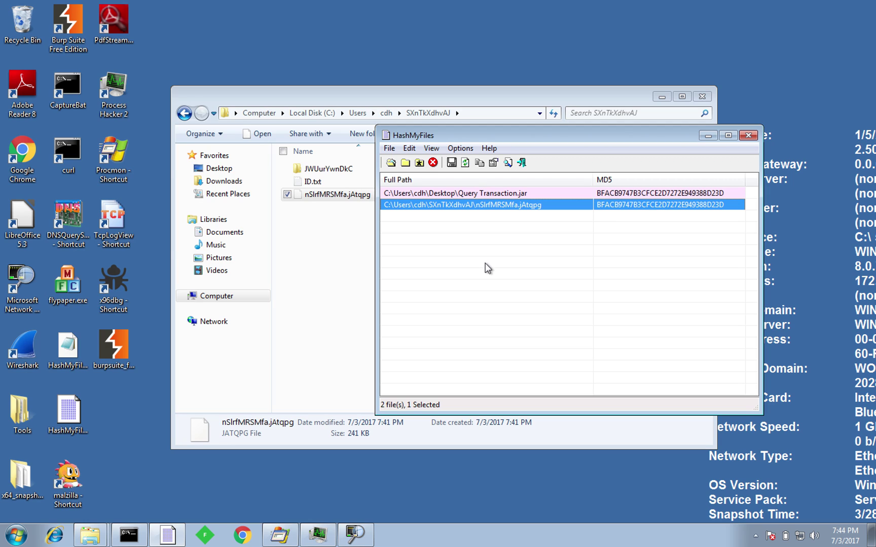
- Return to Process Monitor and remove the CreateFile include rule from the filter
left_click(285, 535)
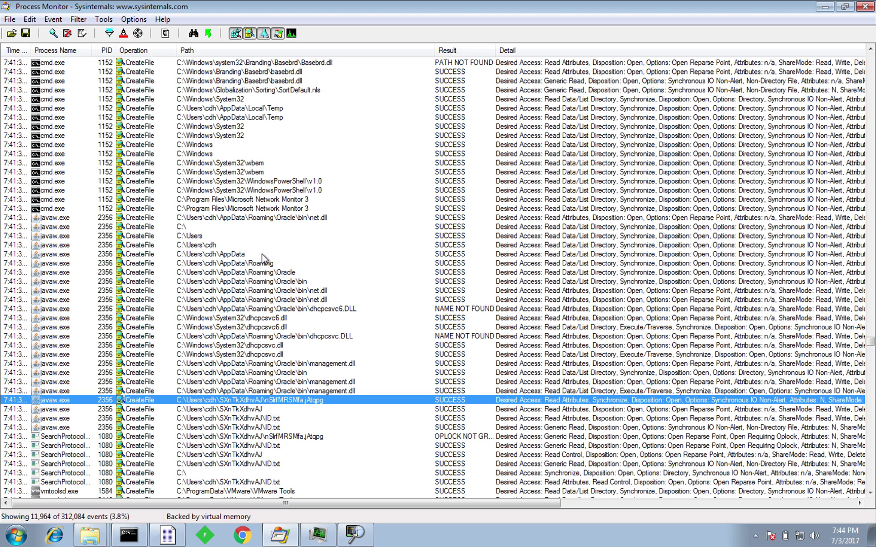
key("ctrl+l")
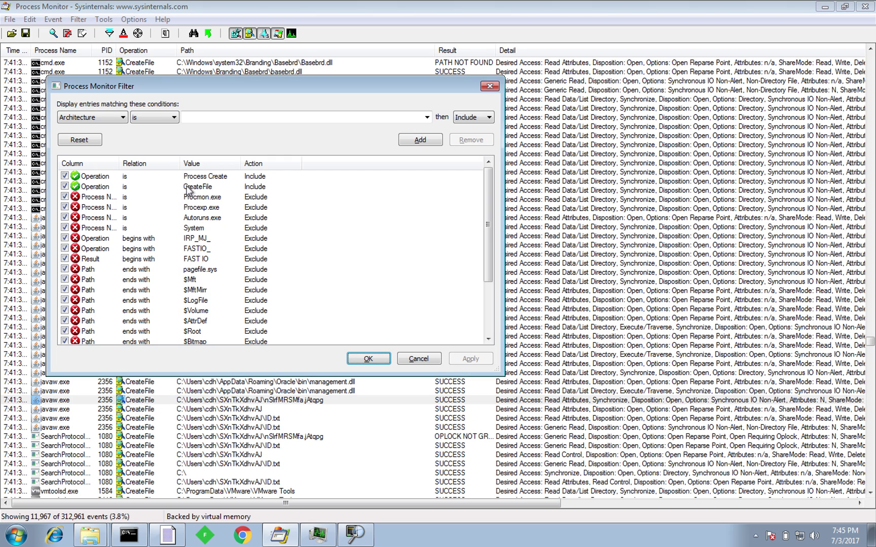
left_click(189, 190)
left_click(465, 138)
left_click(378, 362)
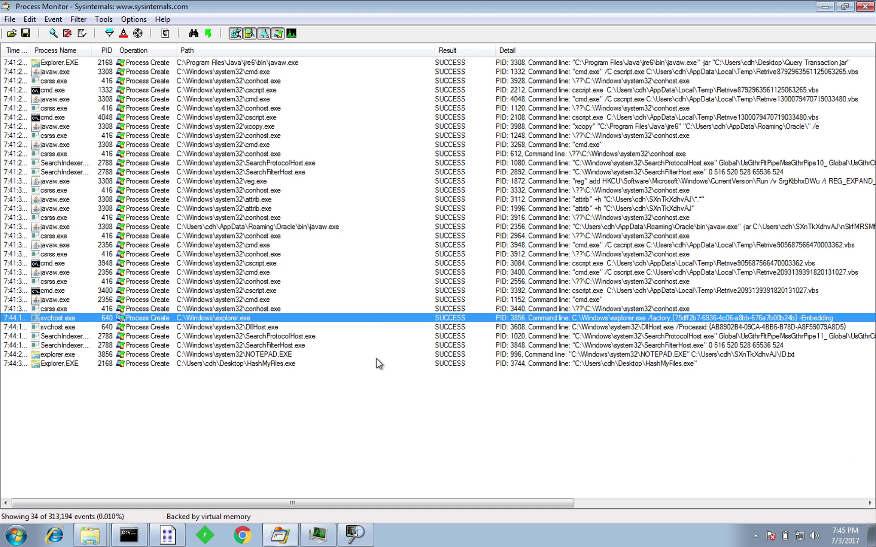
- Select the cmd.exe launch of Retrive1300079470719033480.vbs and navigate the Downloads folder window to %TEMP%
left_click(653, 99)
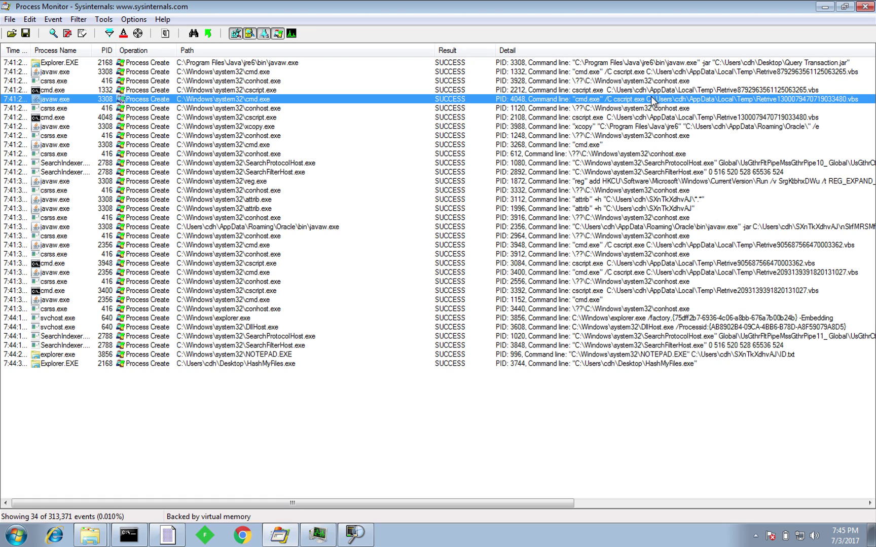
left_click(87, 539)
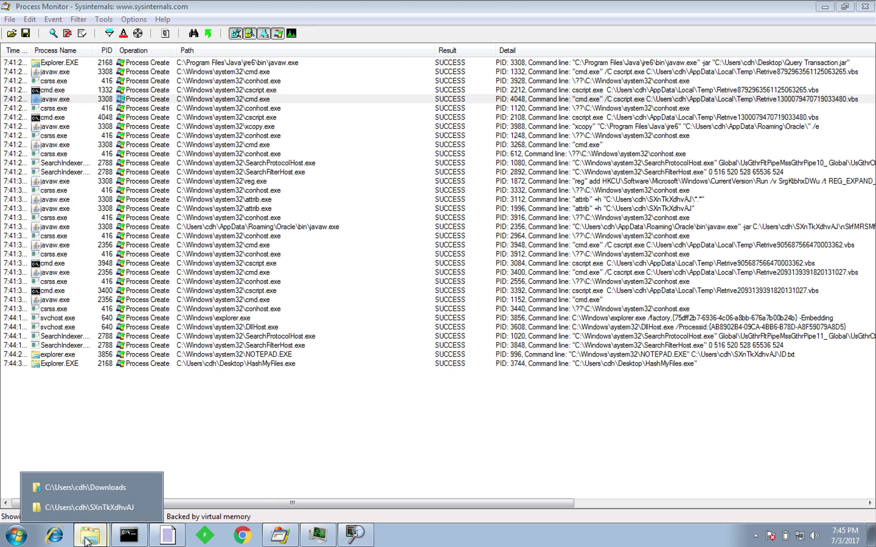
left_click(85, 487)
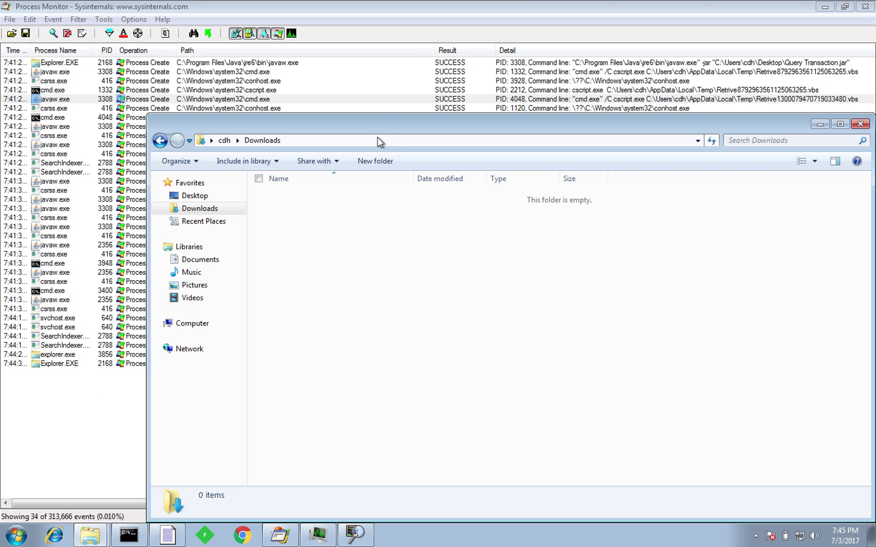
left_click(377, 141)
type("%T")
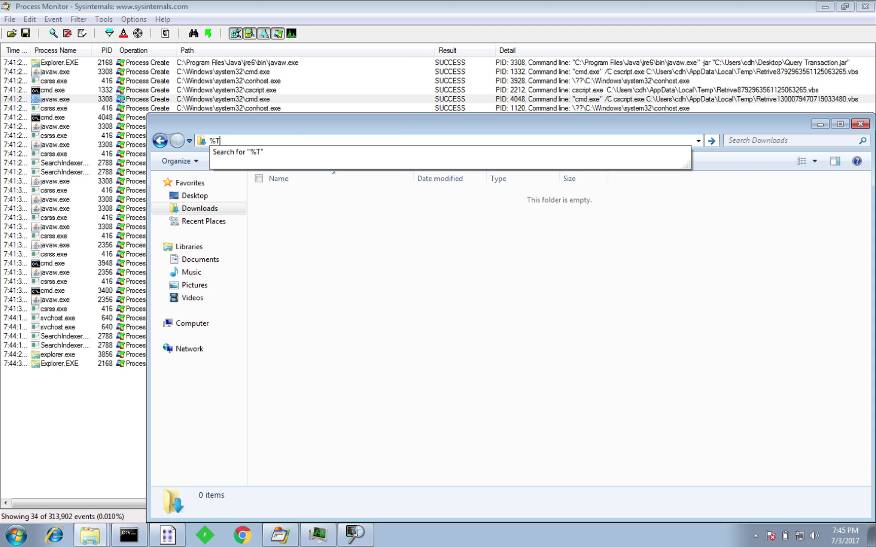
type("EMP%")
key("Return")
- Look through the Temp folder for the Retrive .vbs scripts and close its window
scroll(379, 331, "down", 2)
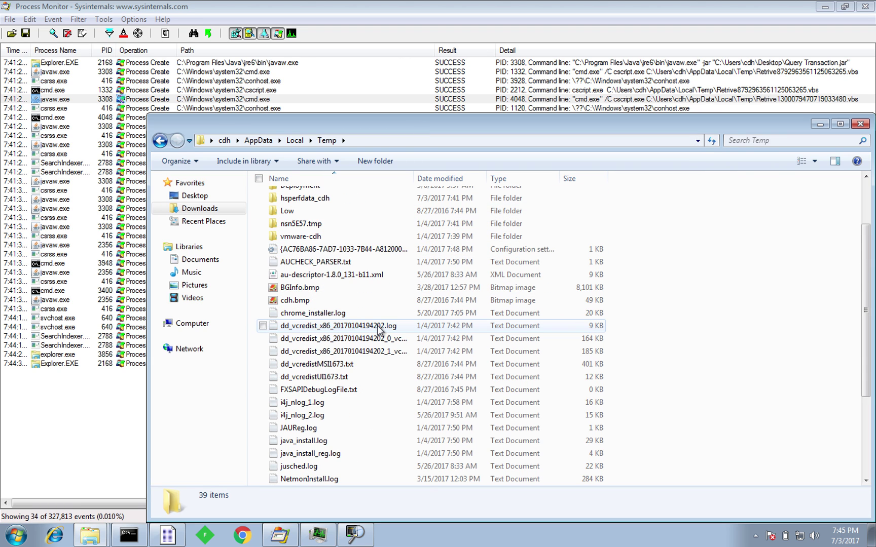
scroll(377, 326, "down", 4)
scroll(377, 326, "up", 6)
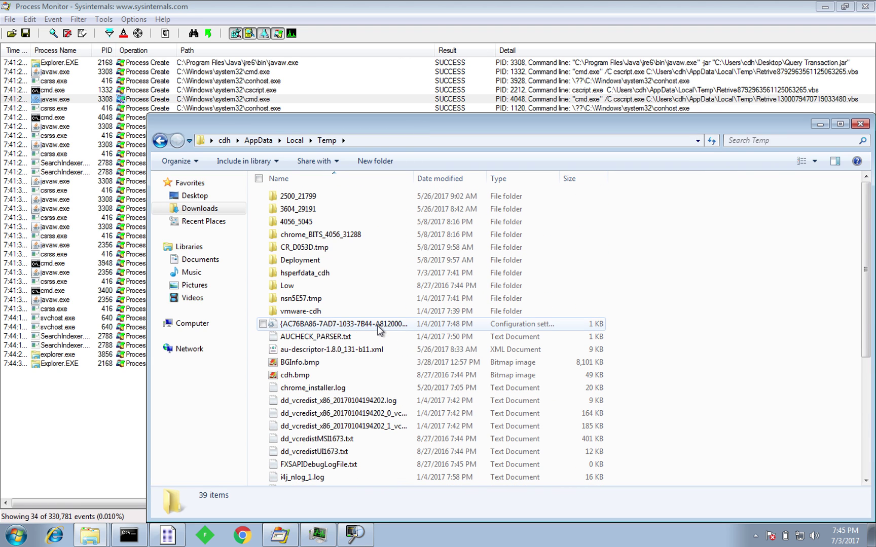
left_click_drag(445, 137, 412, 129)
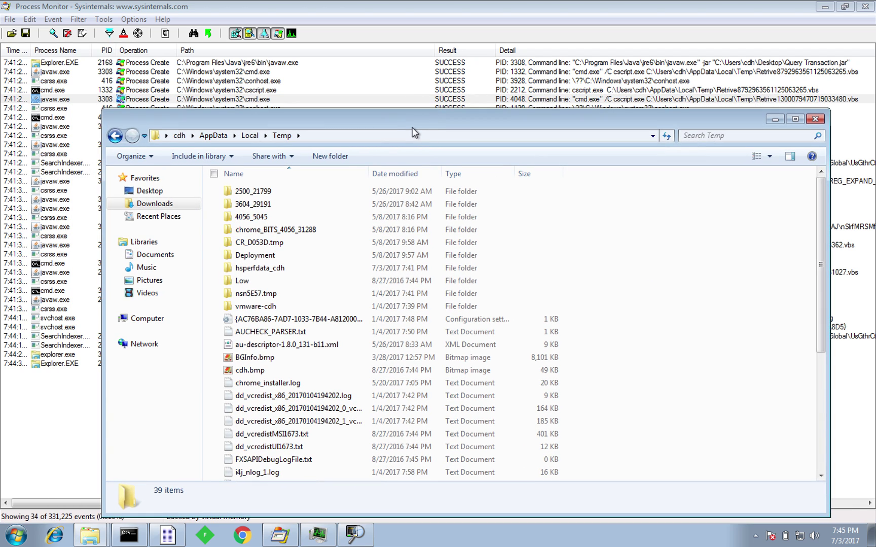
left_click(814, 119)
- Restore the virtual machine to the Clean - Demo snapshot
key("super+s")
double_click(137, 324)
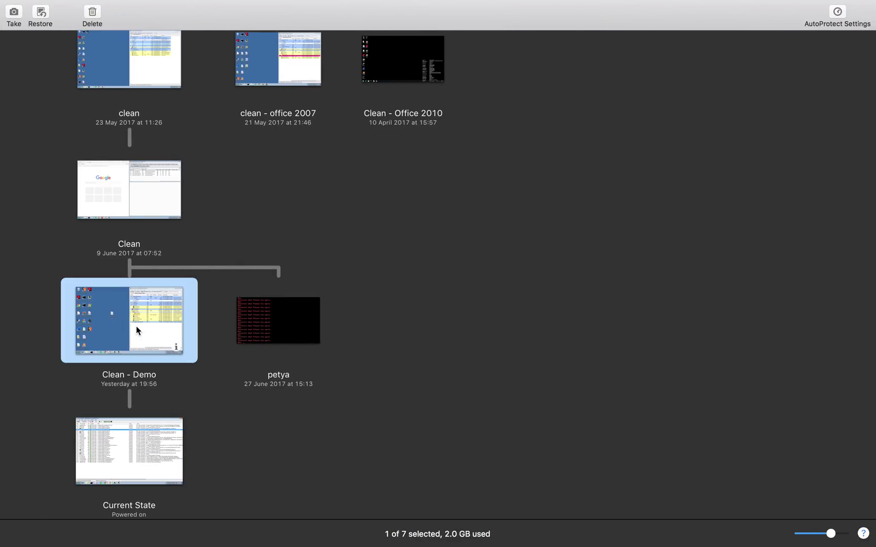
left_click(395, 103)
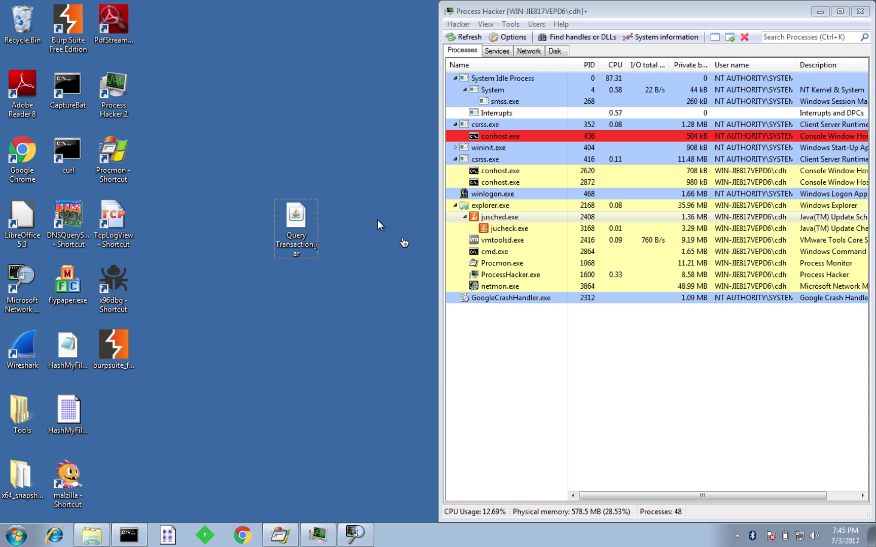
- Open the CaptureBat prompt from the desktop and display CaptureBAT.exe's help with -h to read its options
key("c")
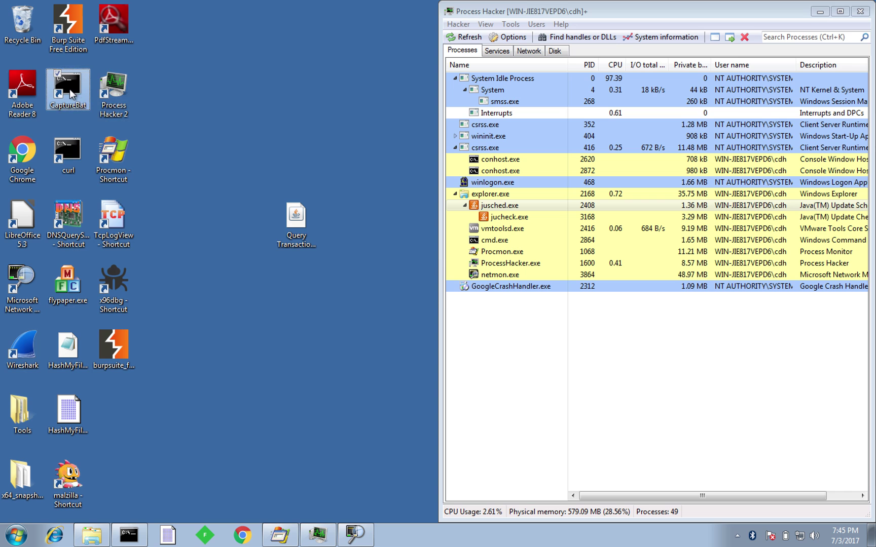
double_click(69, 89)
left_click_drag(303, 100, 514, 161)
type("capture")
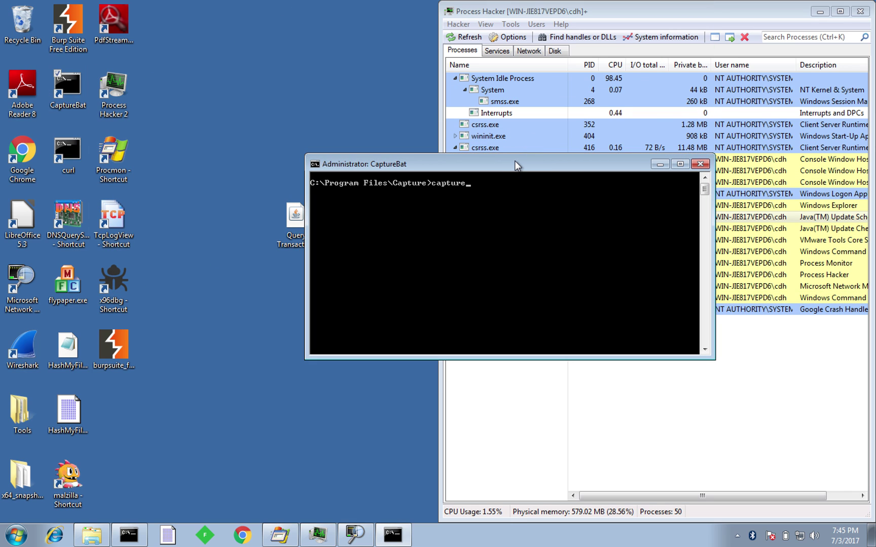
key("Tab")
type("-h")
key("Return")
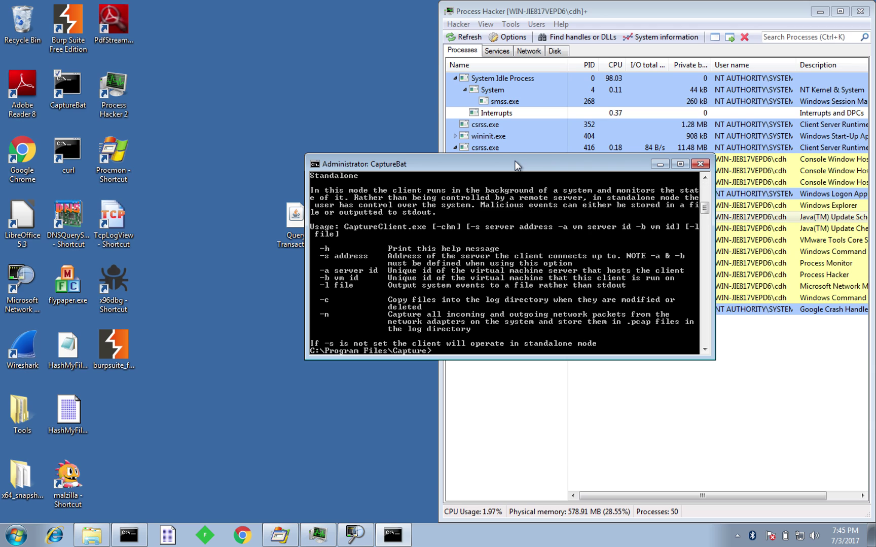
scroll(396, 288, "down", 1)
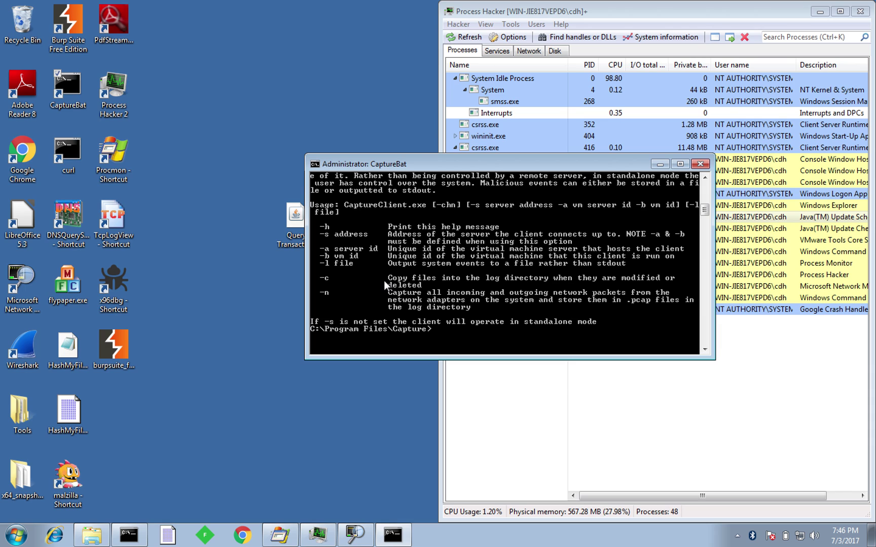
- Start CaptureBAT.exe with the -c option to copy modified and deleted files, and minimise its window
type("Captu")
key("Tab")
type("-")
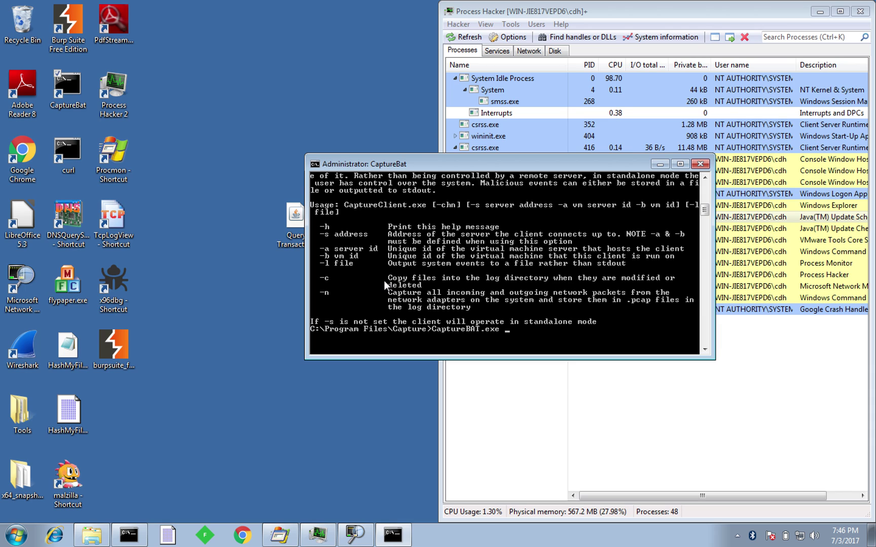
type("c")
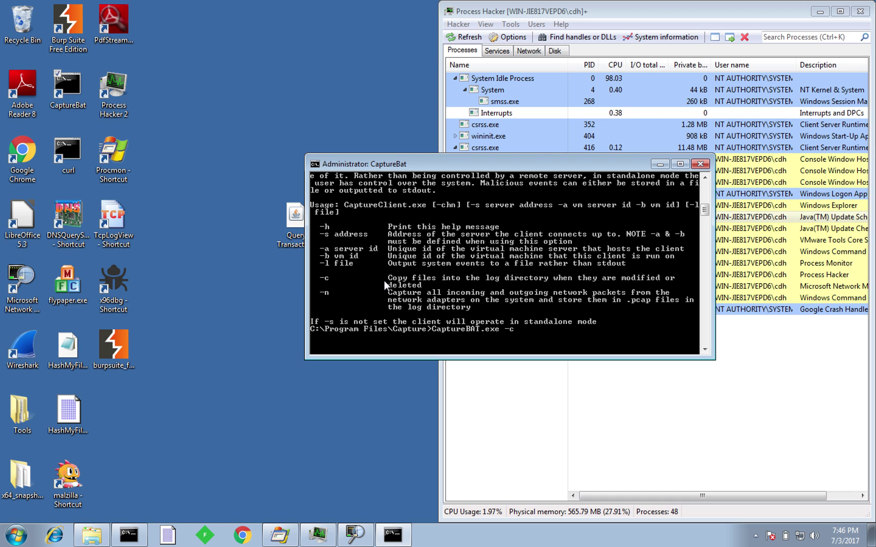
key("Return")
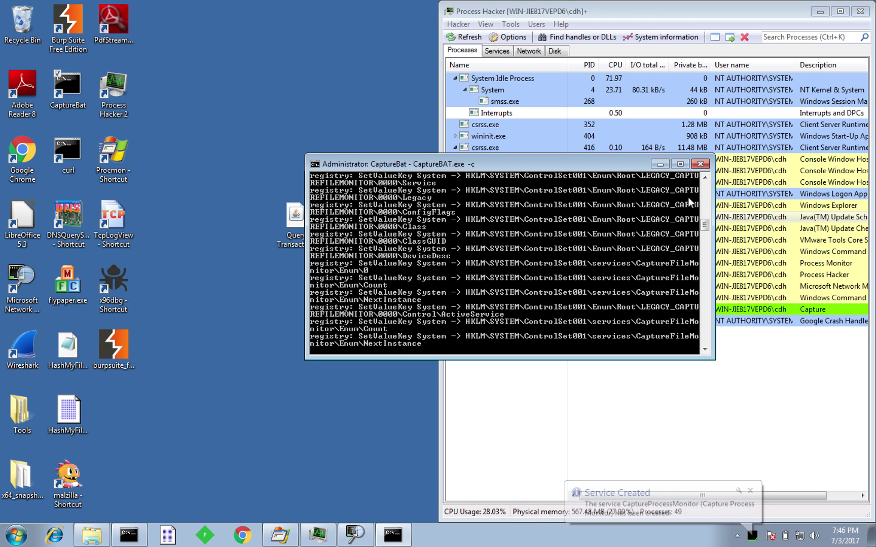
left_click(659, 168)
- Run Query Transaction.jar from the desktop, watch the captured events in CaptureBat, and stop the capture
double_click(296, 223)
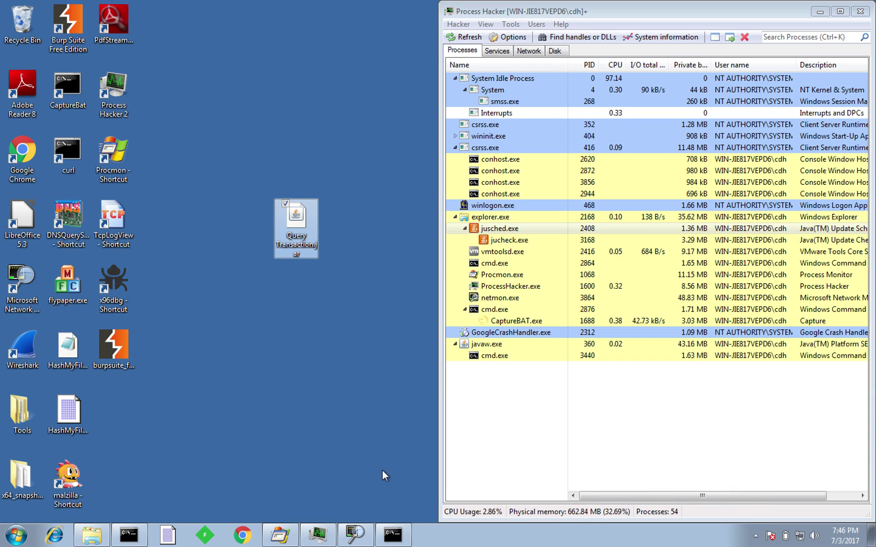
left_click(392, 536)
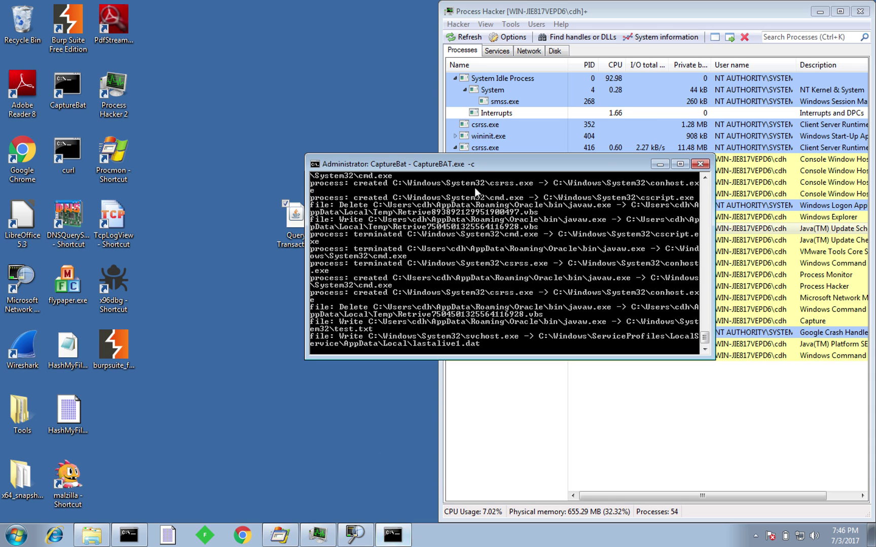
left_click_drag(480, 167, 303, 68)
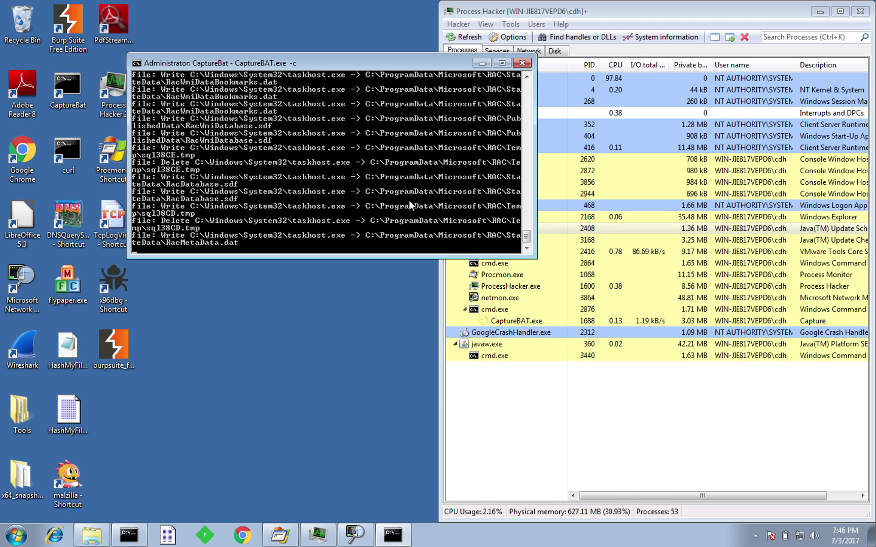
key("Return")
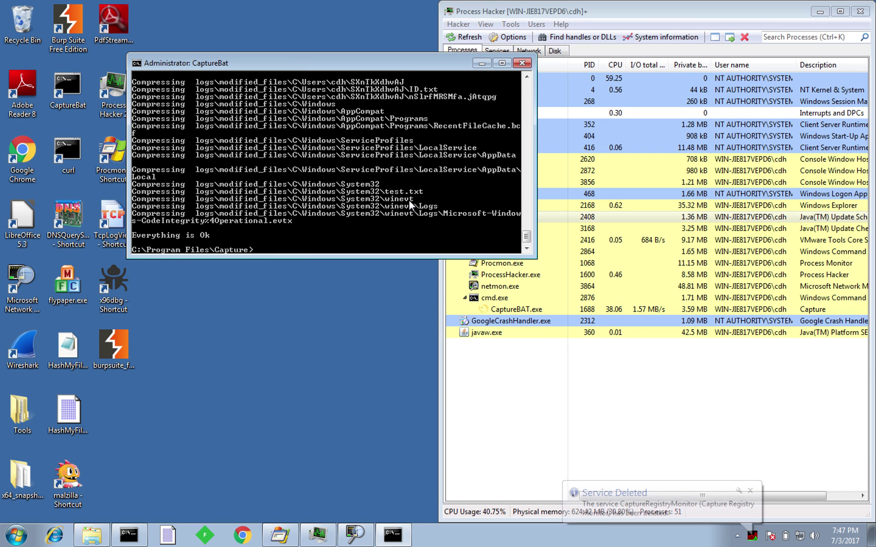
- Open the Capture folder in Explorer from the prompt and open capture_372017_1946.zip in WinRAR
type("explorer .")
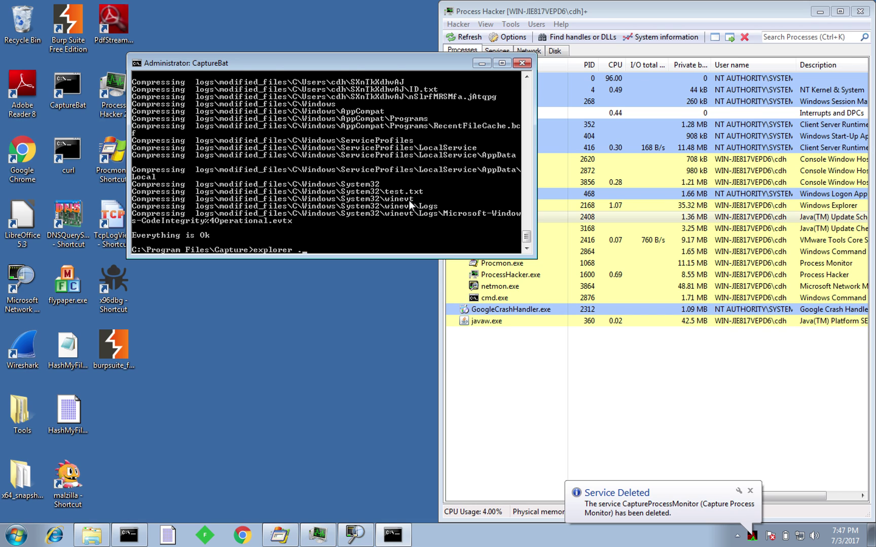
key("Return")
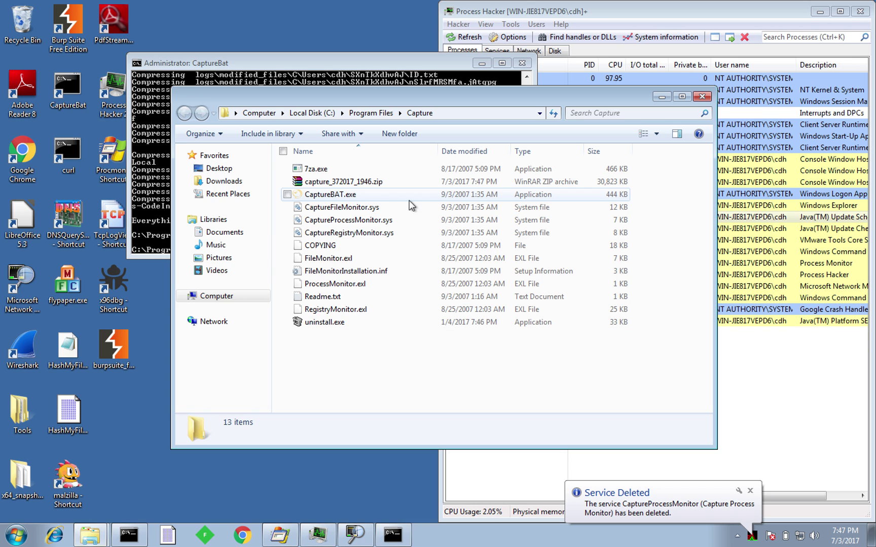
double_click(340, 182)
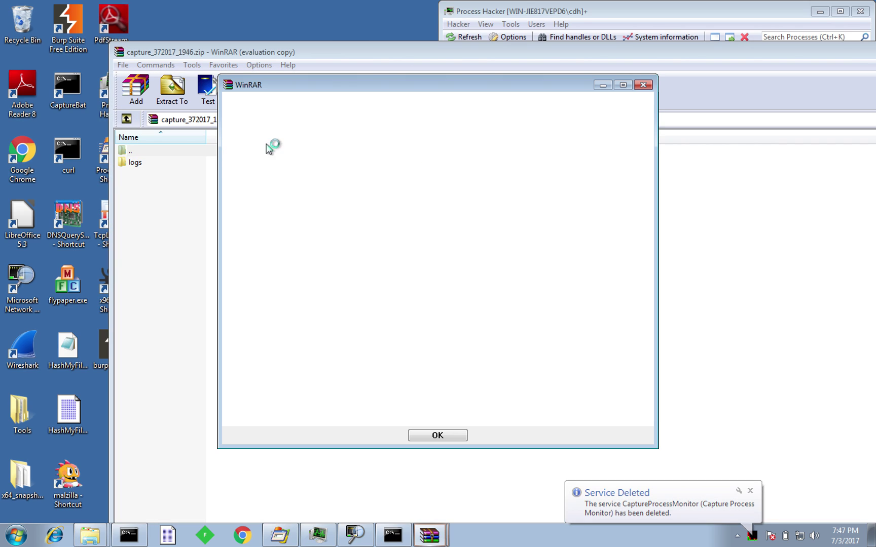
left_click(436, 436)
- Extract the logs folder from capture_372017_1946.zip to the desktop and dismiss the WinRAR licence reminder
left_click_drag(135, 162, 739, 39)
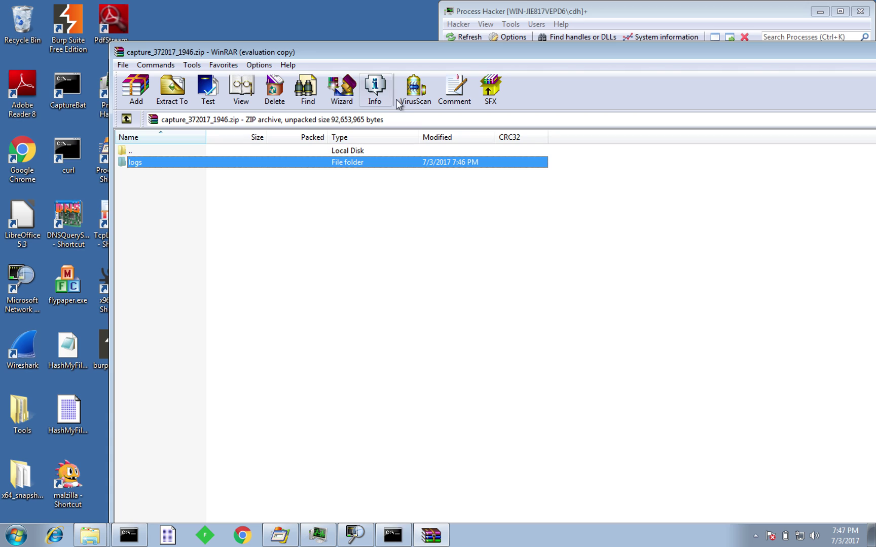
key("super+d")
left_click(208, 132)
key("alt+Tab")
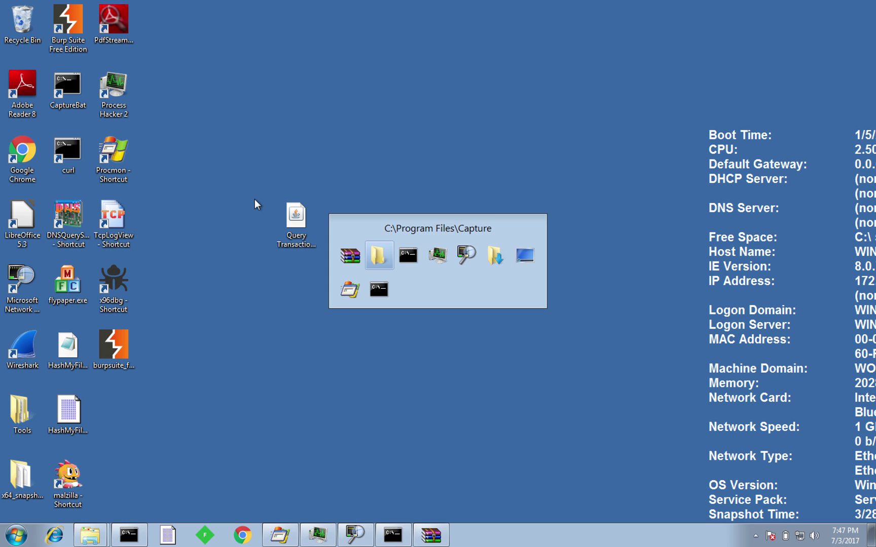
left_click(310, 185)
double_click(310, 185)
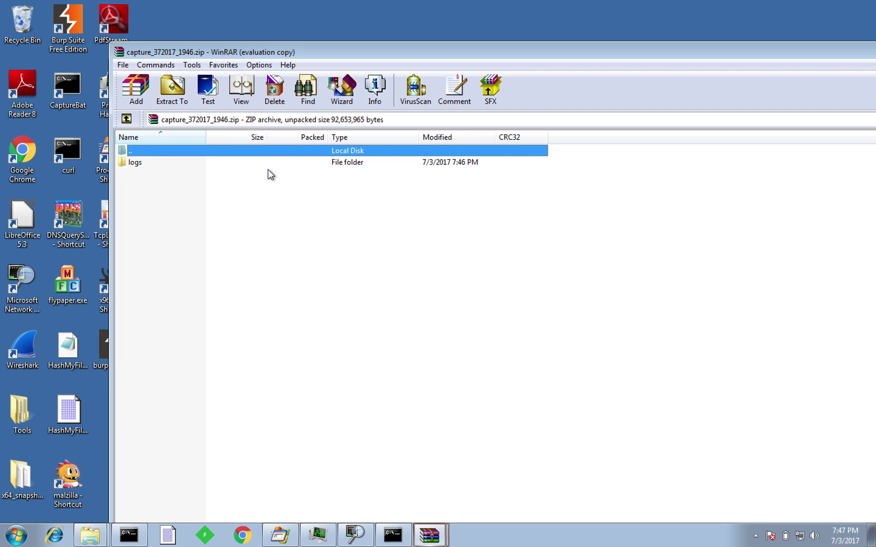
left_click_drag(141, 162, 222, 16)
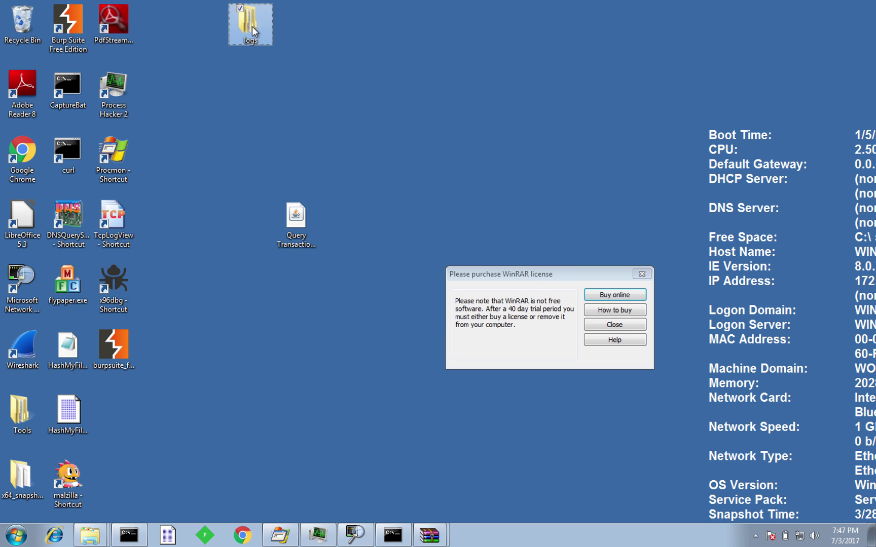
left_click(641, 273)
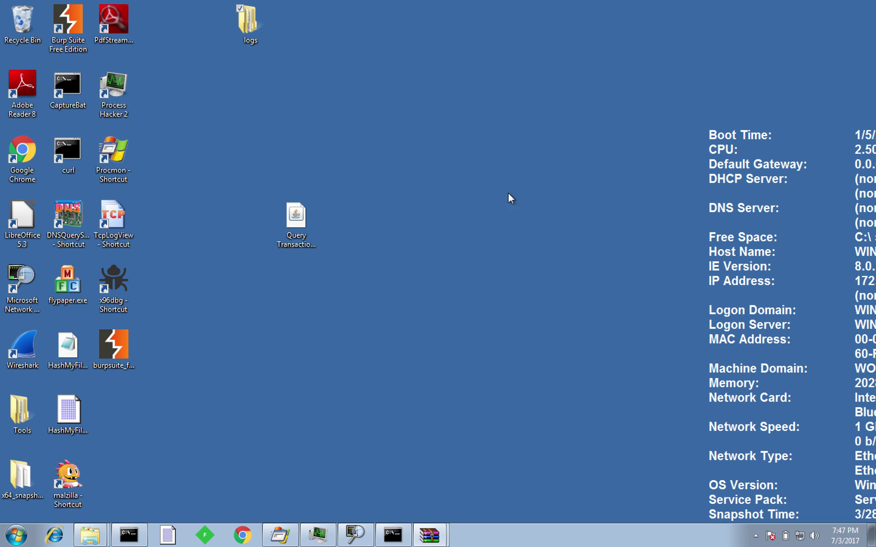
- Browse the extracted logs folder through deleted_files\C\Users to the user profile's AppData\Local\Temp folder
double_click(248, 23)
double_click(412, 234)
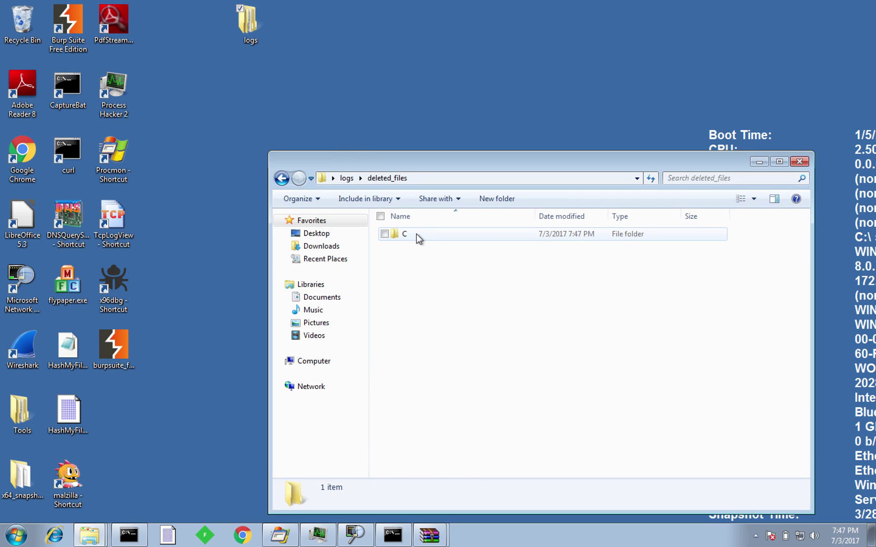
double_click(405, 234)
left_click(407, 237)
double_click(407, 235)
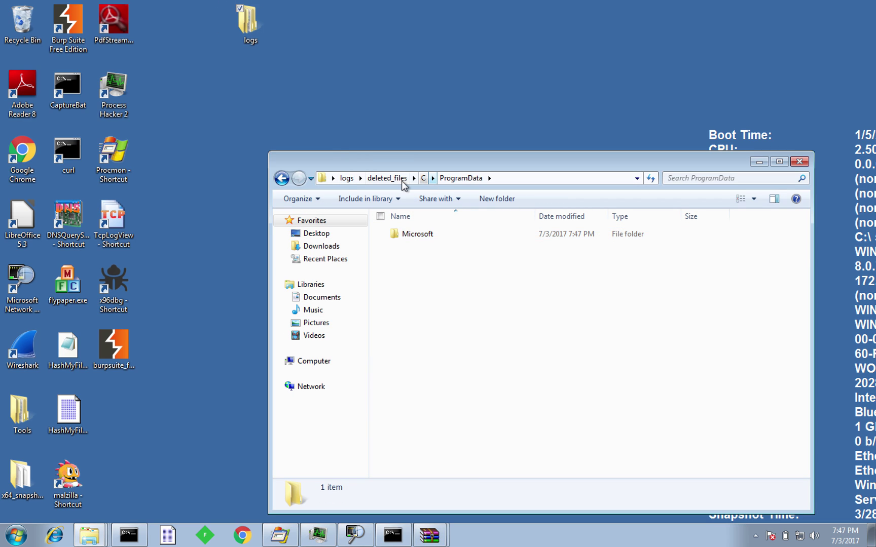
left_click(423, 178)
double_click(420, 248)
double_click(419, 236)
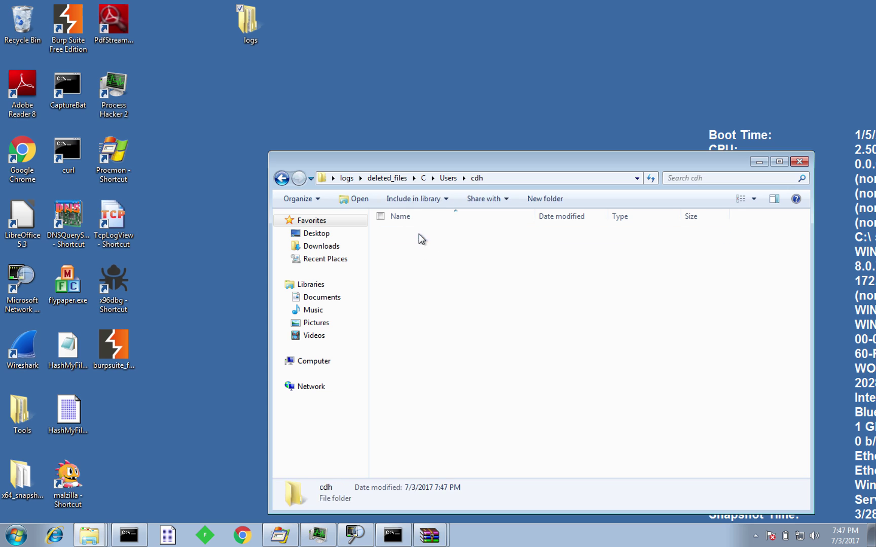
double_click(415, 236)
double_click(416, 236)
double_click(414, 235)
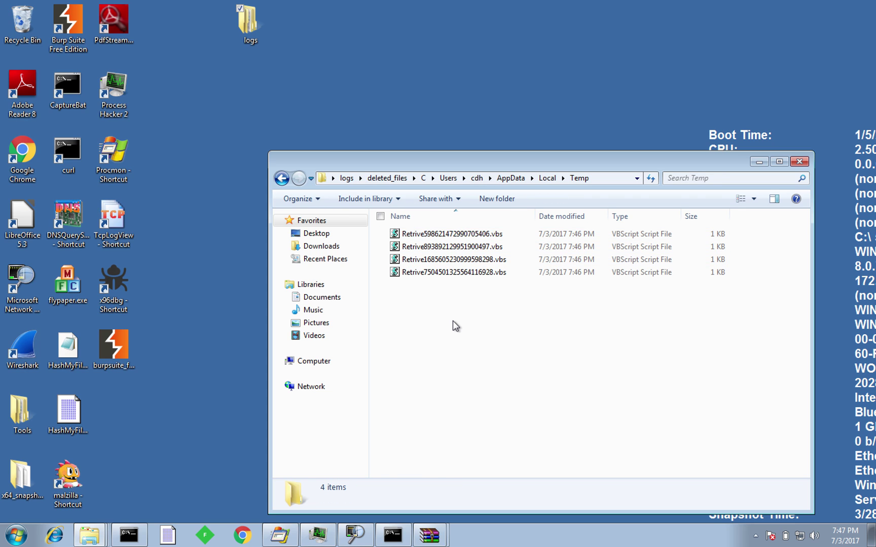
- Open Retrive598621472990705406.vbs for editing in Notepad, read its WMI query, and close it
left_click(459, 237)
right_click(460, 240)
left_click(481, 247)
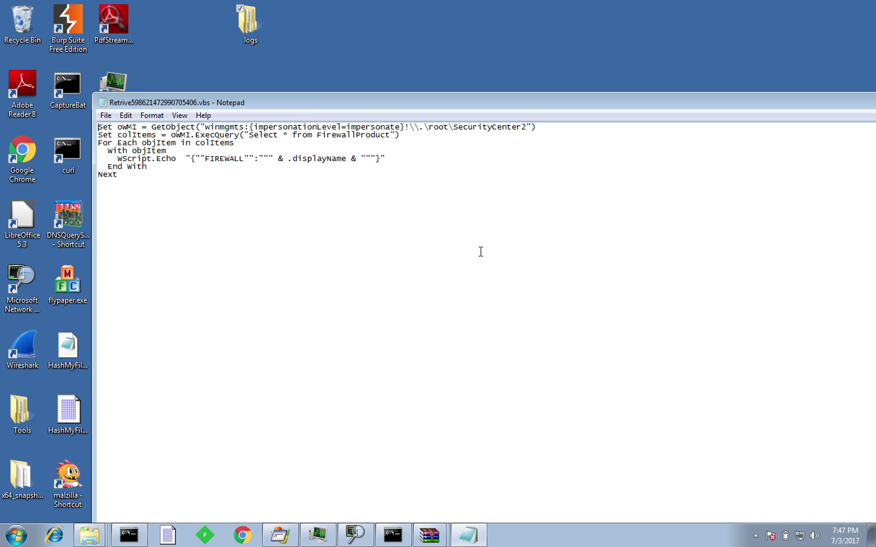
left_click_drag(333, 101, 282, 31)
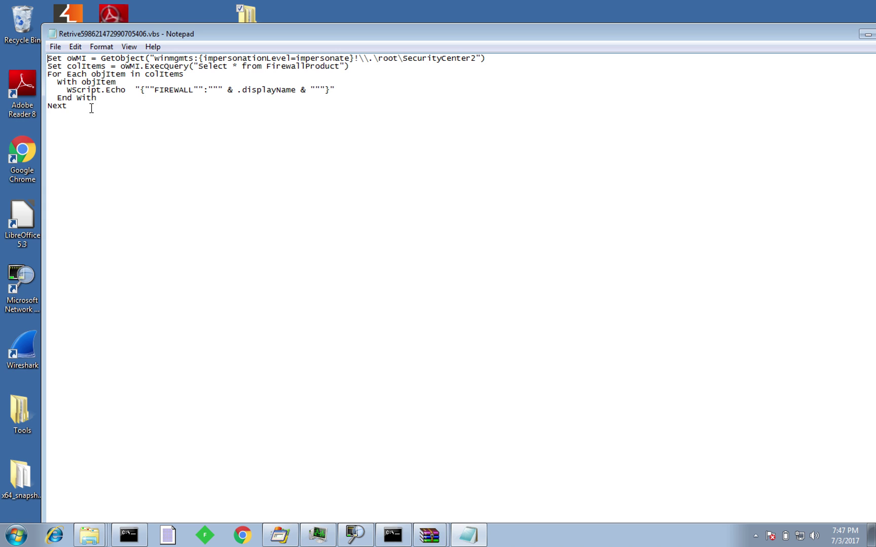
left_click_drag(736, 35, 687, 34)
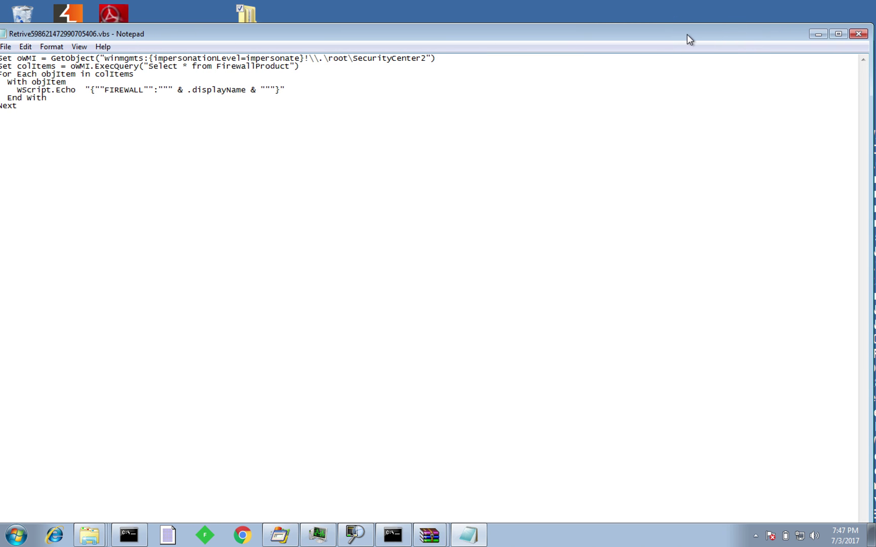
left_click(857, 34)
- Open Retrive893892129951900497.vbs in Notepad, read its WMI query, and close it
right_click(460, 247)
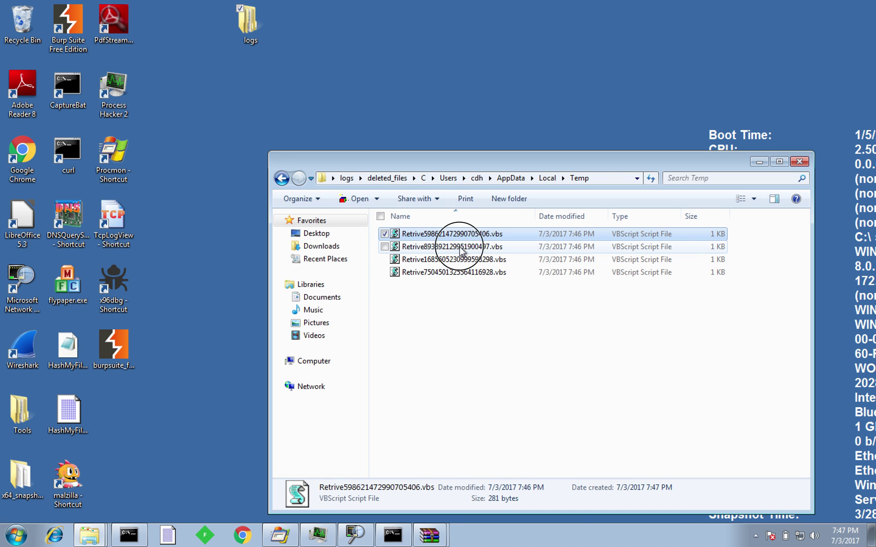
left_click(484, 249)
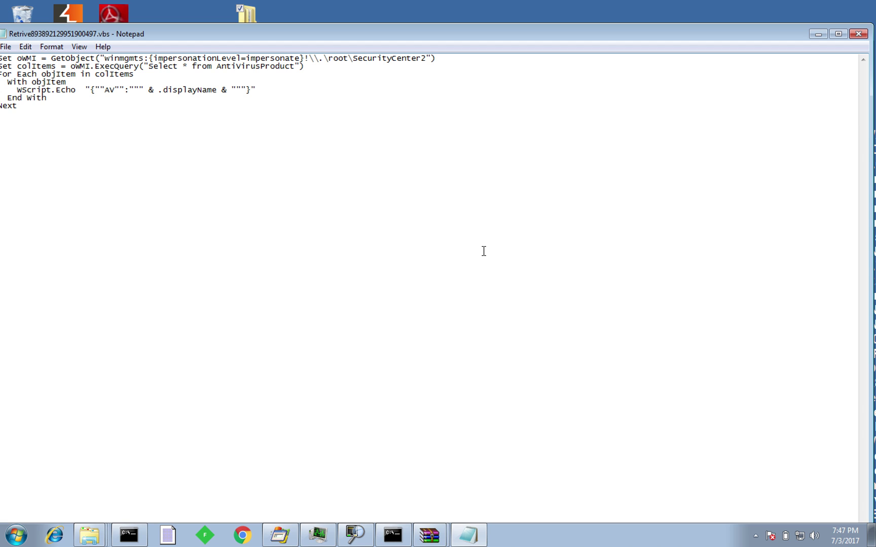
left_click_drag(97, 129, 97, 37)
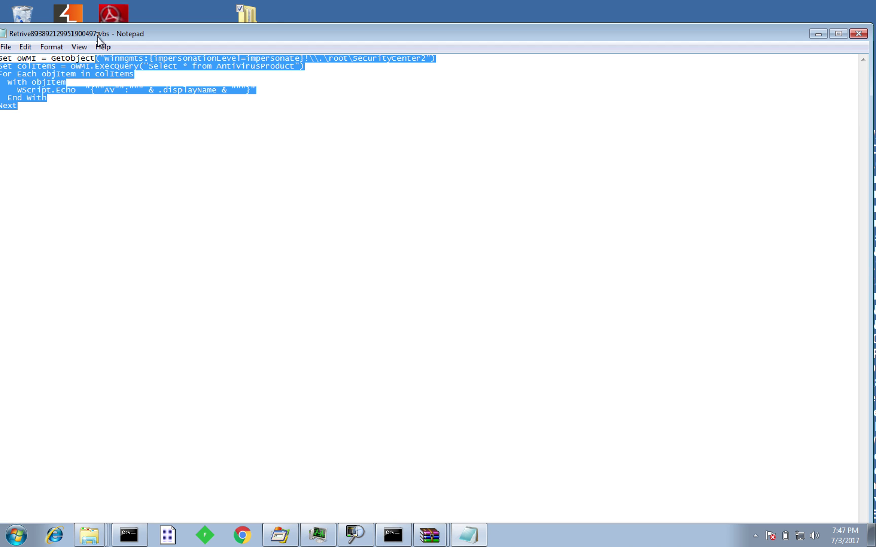
left_click(863, 37)
- Open Retrive1685605230999598298.vbs in Notepad, read its WMI query, and close it
left_click(446, 259)
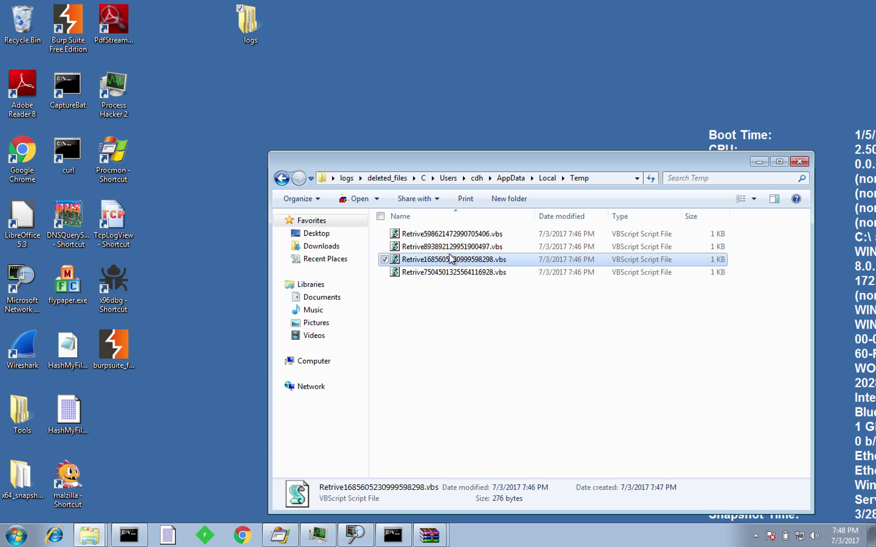
right_click(433, 267)
left_click(457, 250)
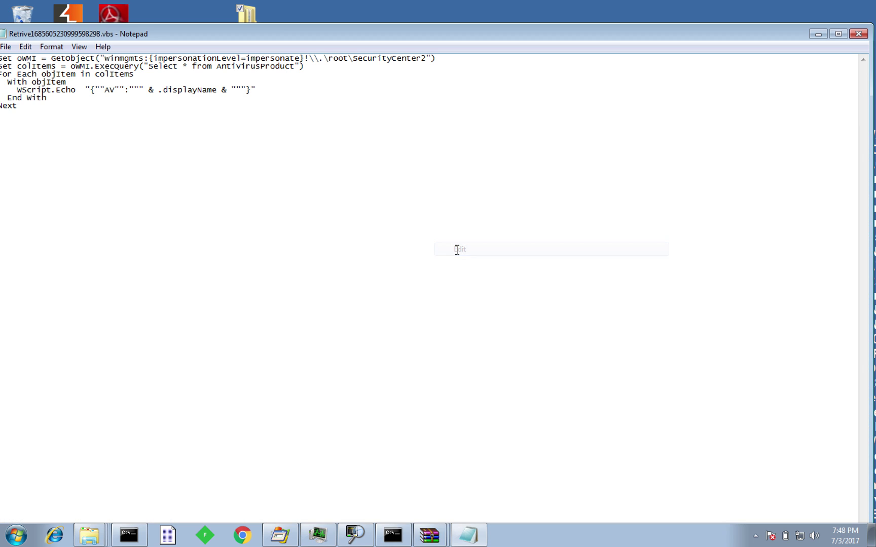
left_click(858, 34)
- Open Retrive7504501325564116928.vbs in Notepad and read its WMI query
left_click(478, 276)
right_click(477, 276)
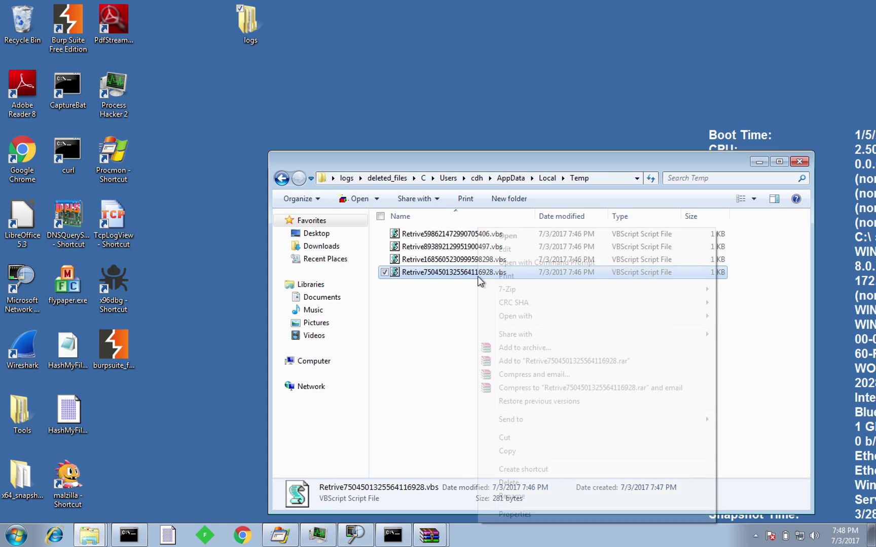
left_click(504, 249)
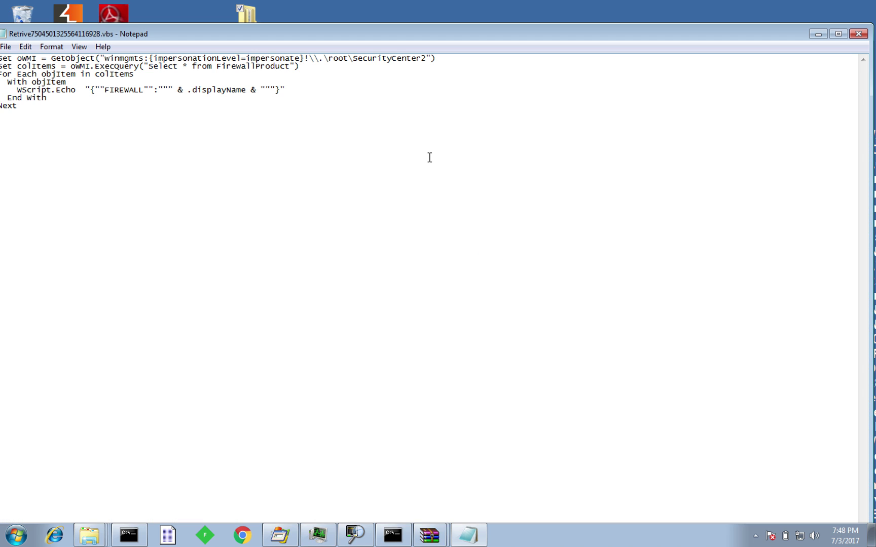
- Close the script and its Temp folder, and restore the virtual machine to the Clean - Demo snapshot
left_click(858, 34)
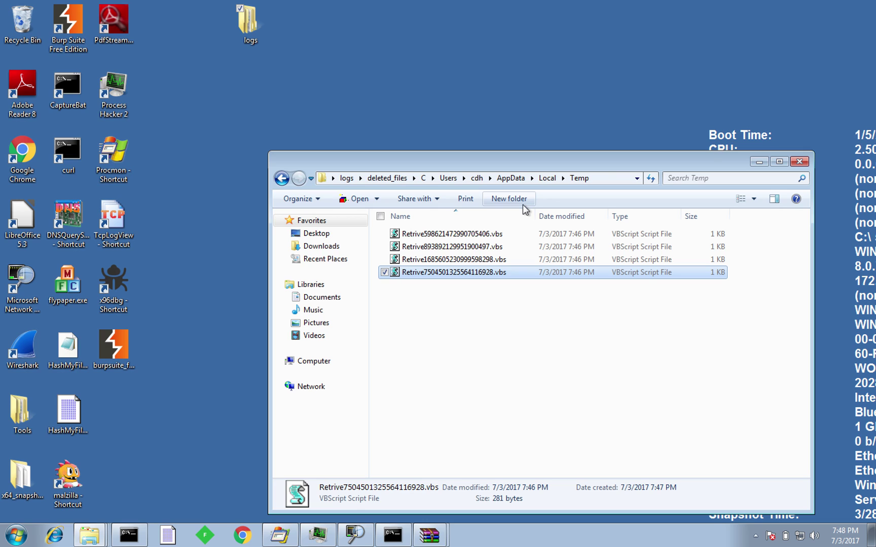
left_click(801, 162)
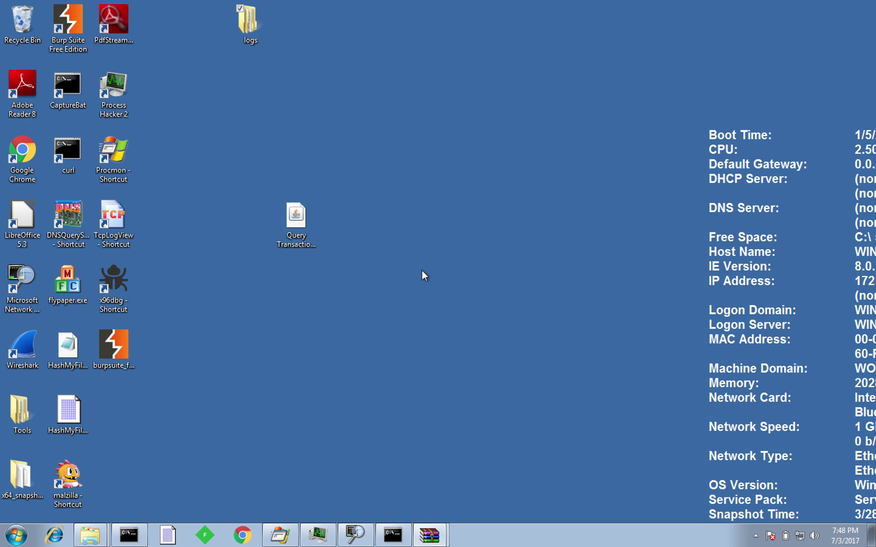
left_click(316, 535)
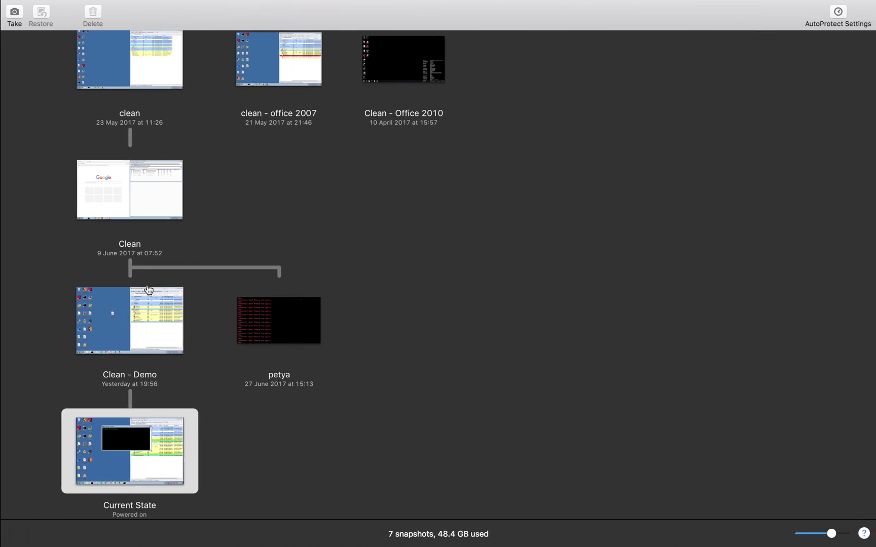
double_click(148, 290)
left_click(384, 105)
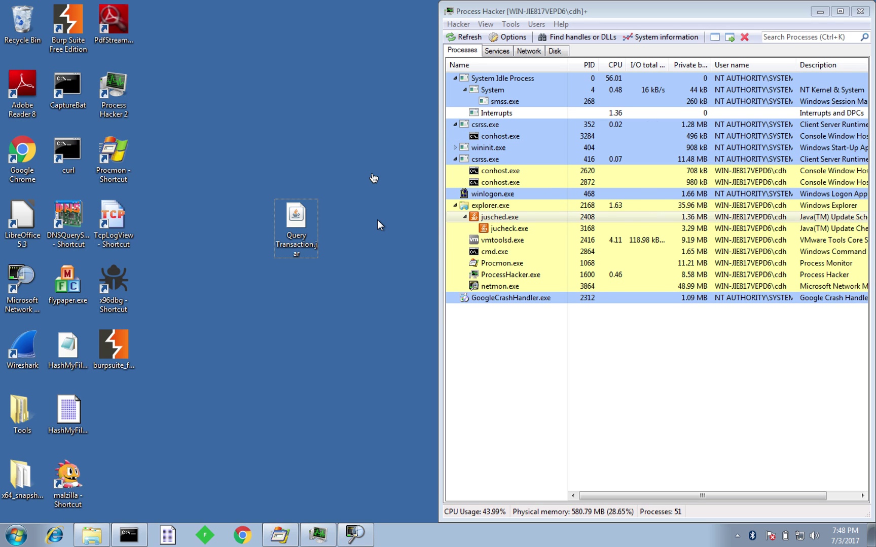
- Bring up Microsoft Network Monitor 3.4 and start capturing in Capture1
left_click(354, 535)
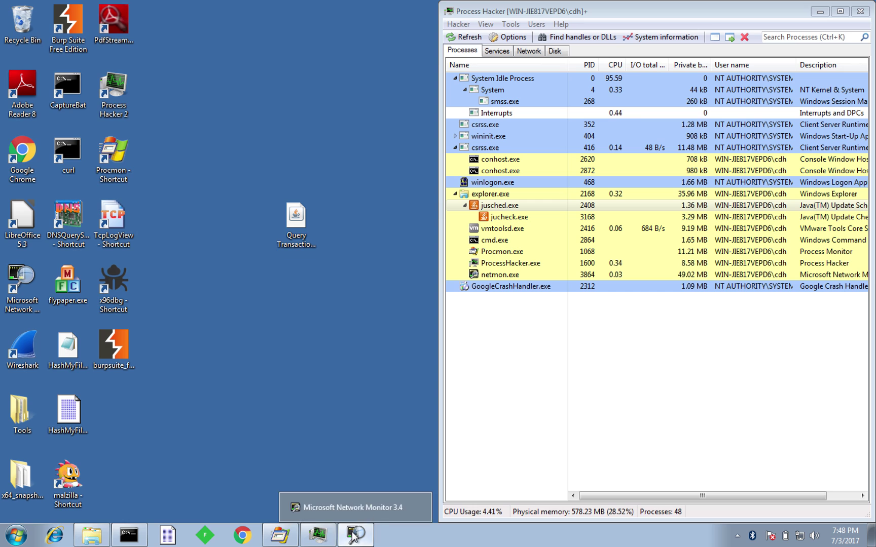
left_click(354, 536)
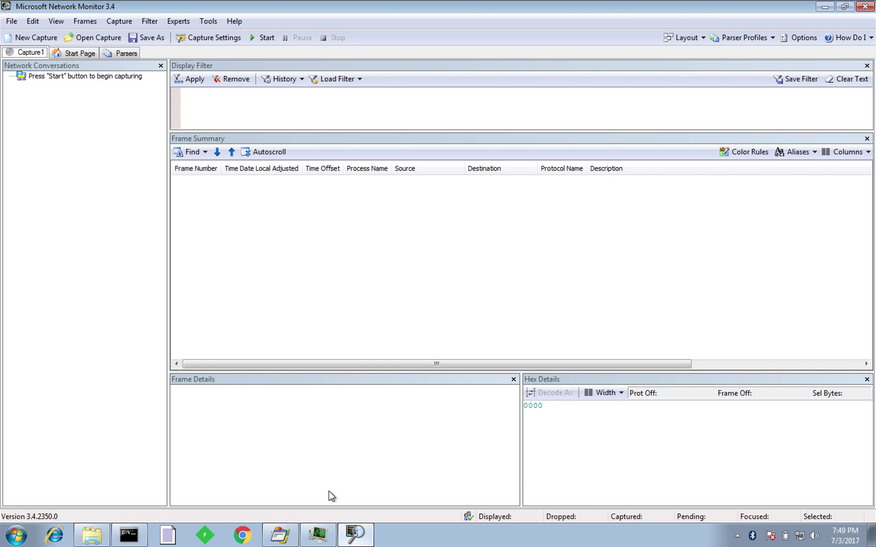
left_click(261, 37)
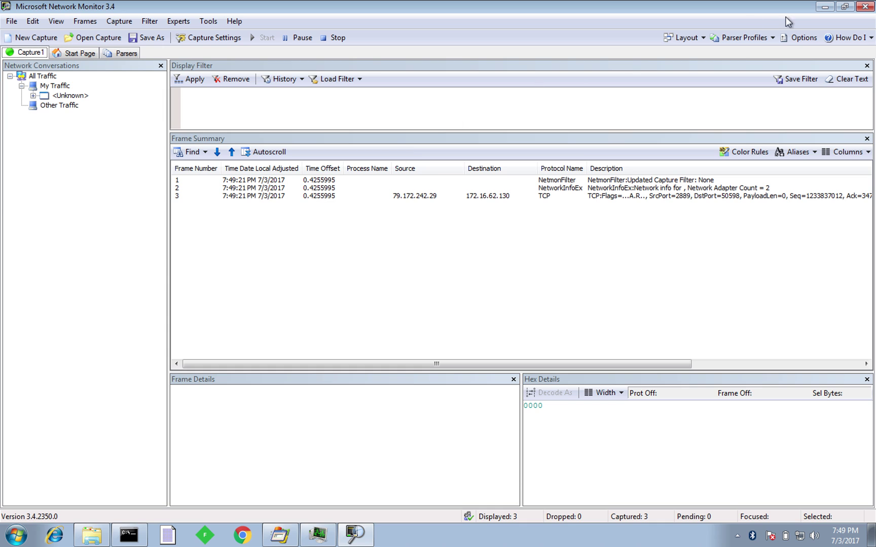
- Minimize Network Monitor and run Query Transaction.jar from the desktop
left_click(821, 15)
left_click(297, 226)
double_click(296, 226)
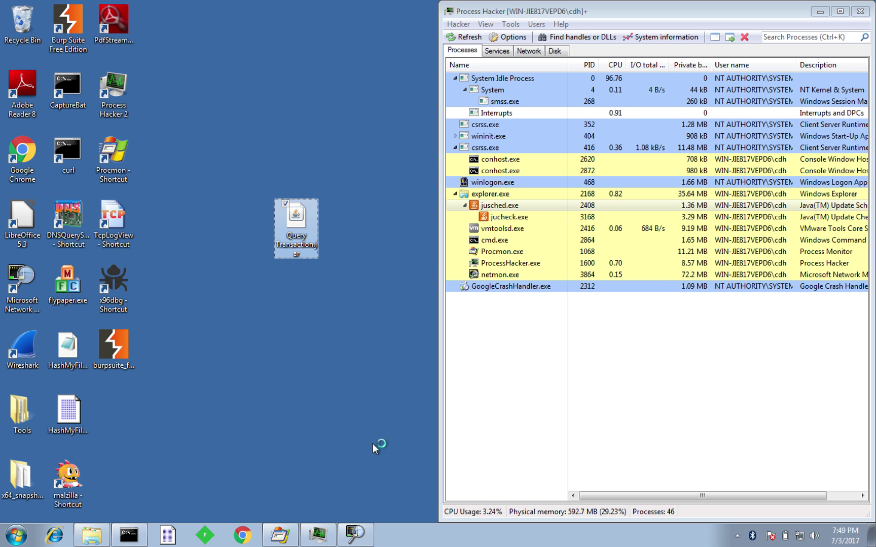
- Return to Network Monitor, show only the javaw.exe conversation, and inspect the details of its first TCP frame
left_click(355, 535)
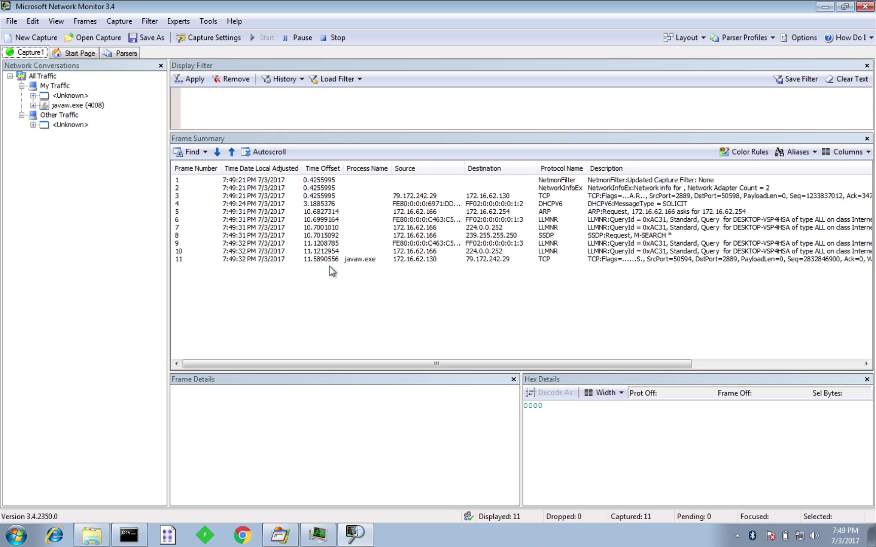
left_click(65, 106)
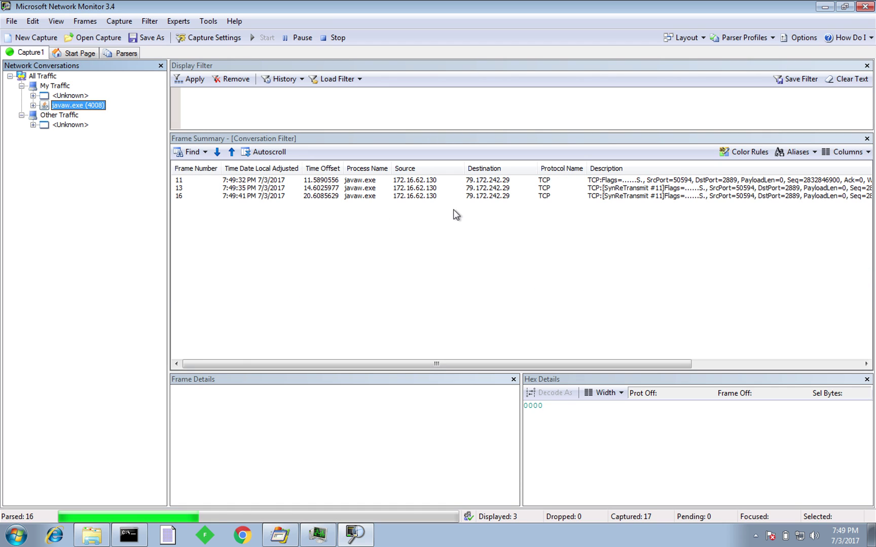
left_click(400, 180)
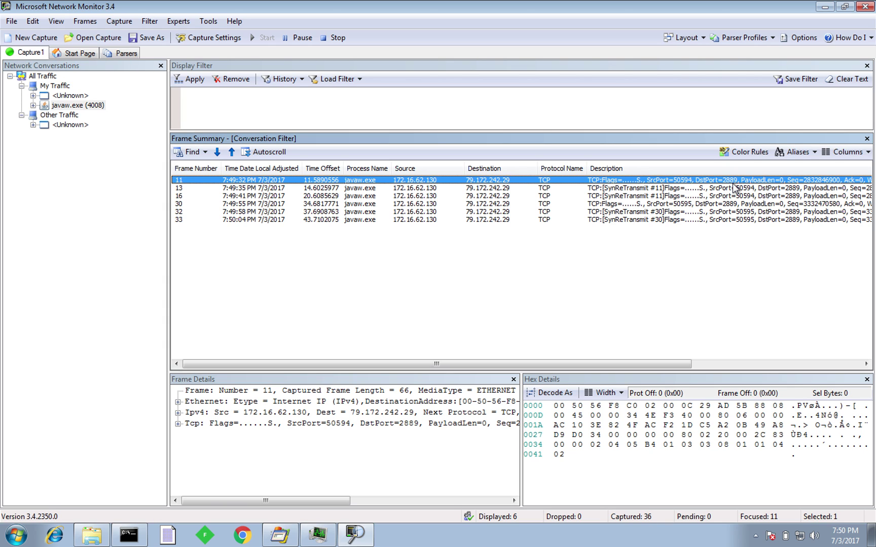
- Expand the javaw.exe conversation down to its TCP sessions and examine the frames of the 50594 and 50595 sessions
left_click(87, 106)
key("Right")
key("Right")
key("Right")
key("Right")
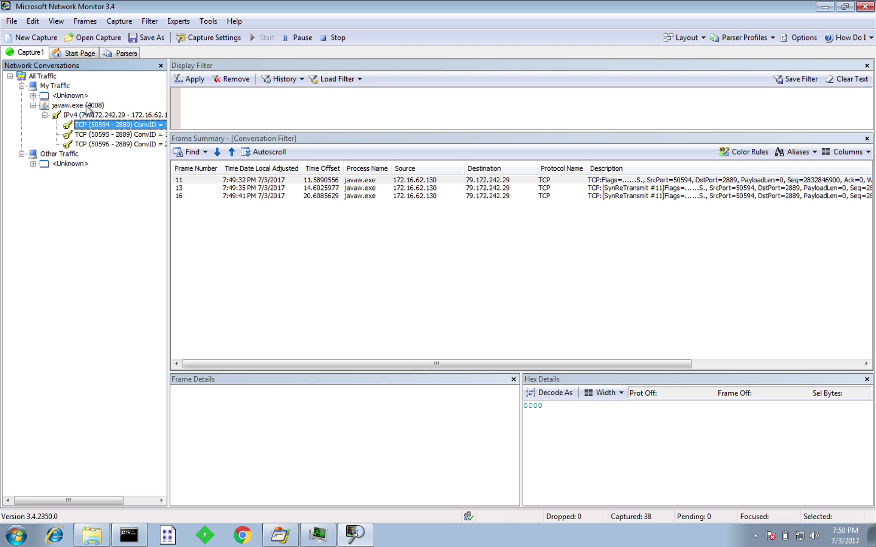
key("Down")
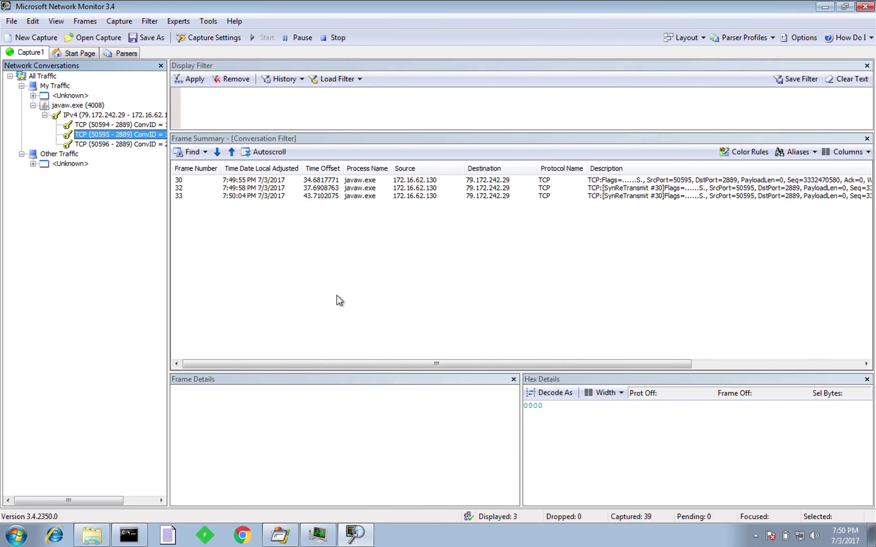
left_click(336, 295)
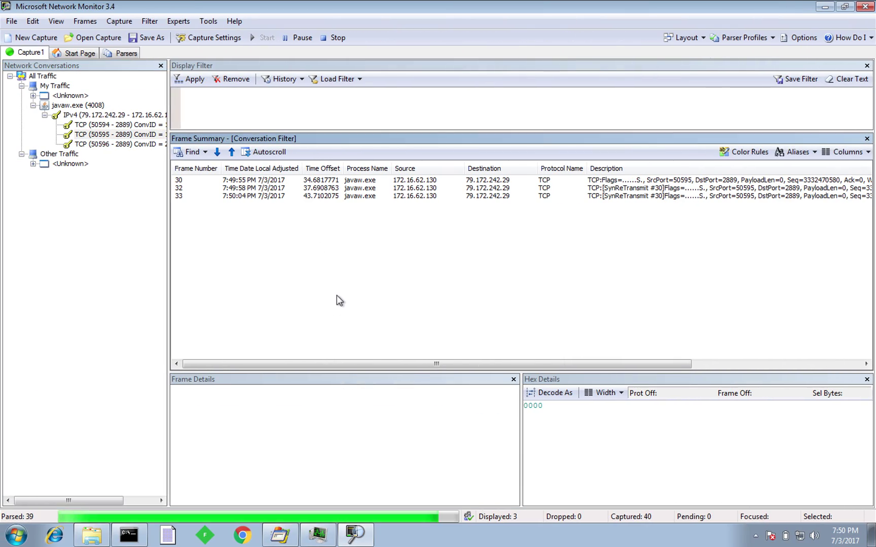
- Launch Autoruns.exe from the desktop's Tools\SysInternals folder, accept its license agreement, and maximize its window
key("super+d")
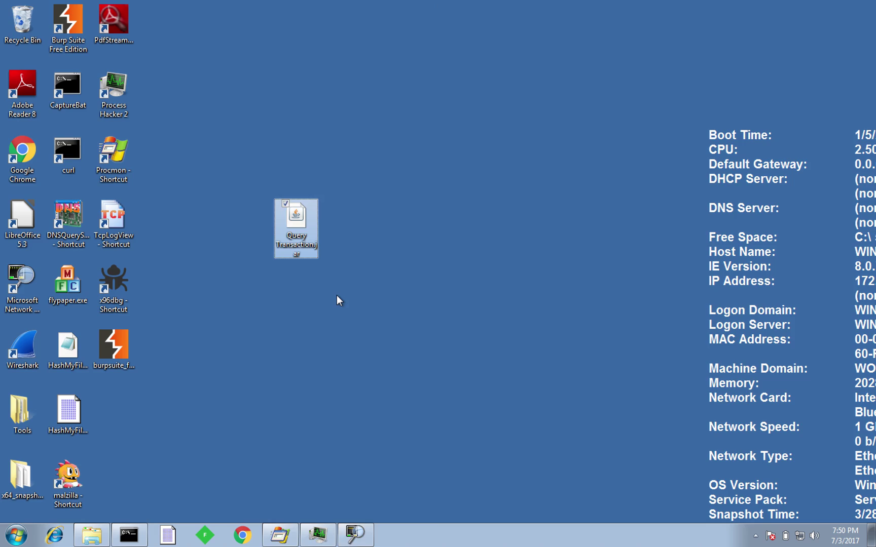
double_click(26, 396)
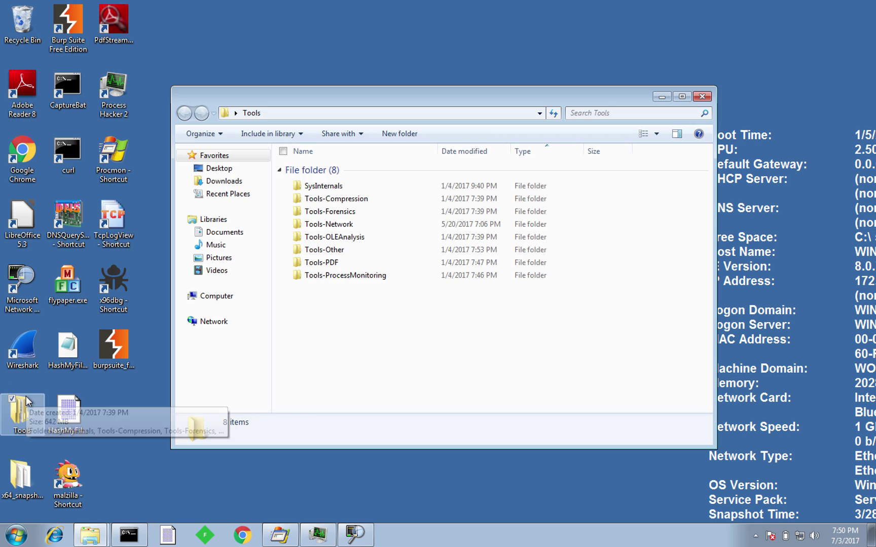
double_click(342, 184)
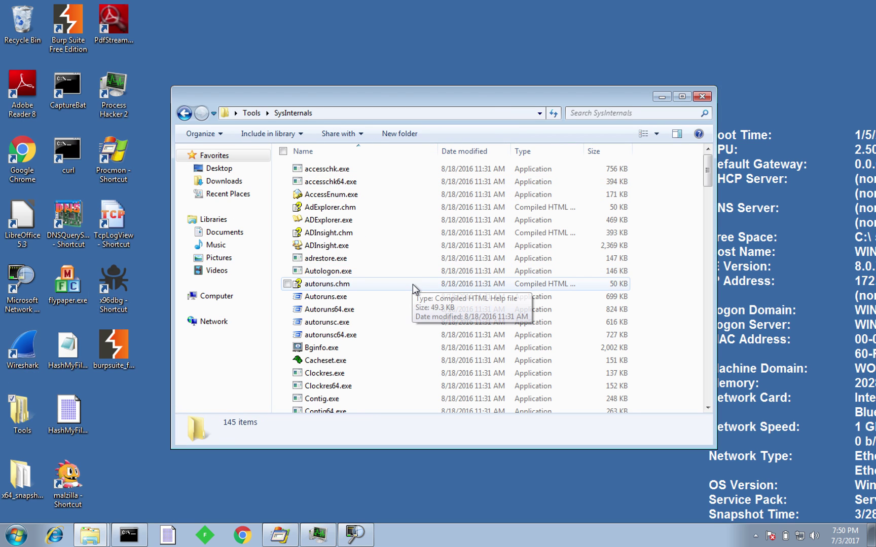
scroll(412, 285, "down", 1)
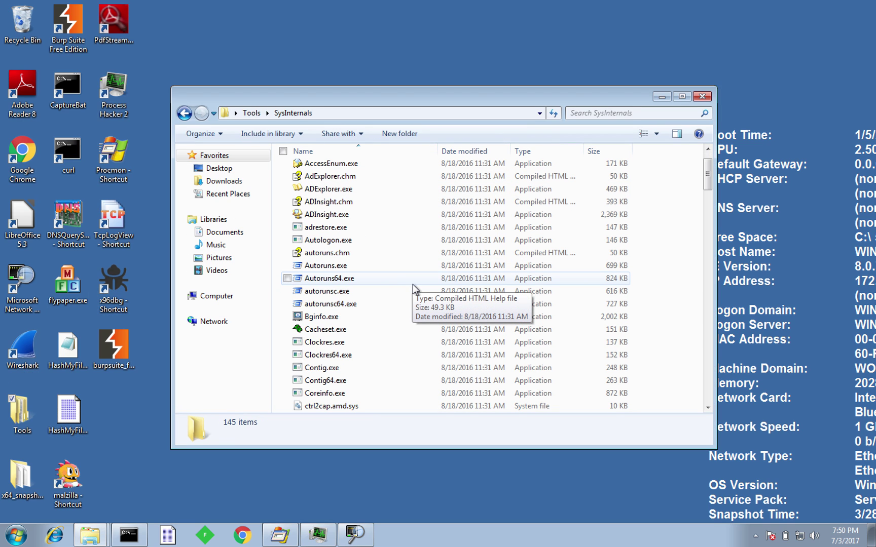
double_click(373, 269)
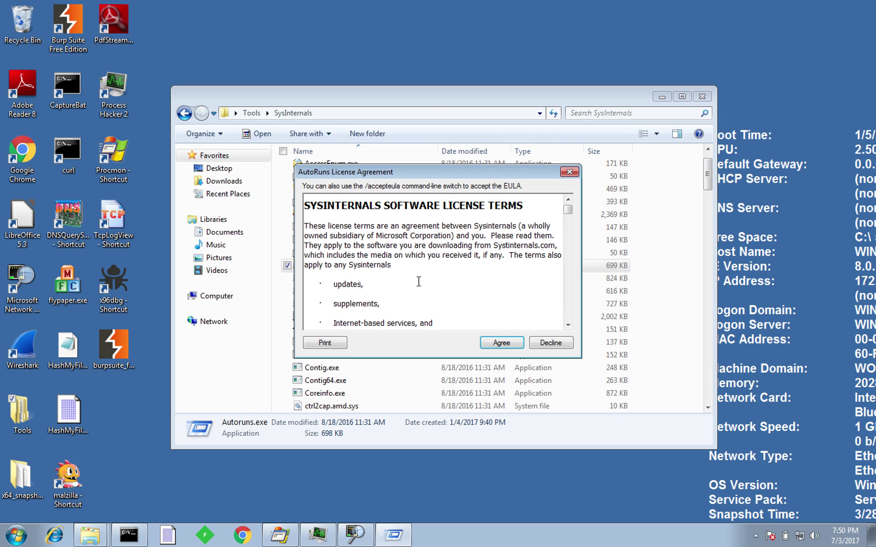
left_click(504, 342)
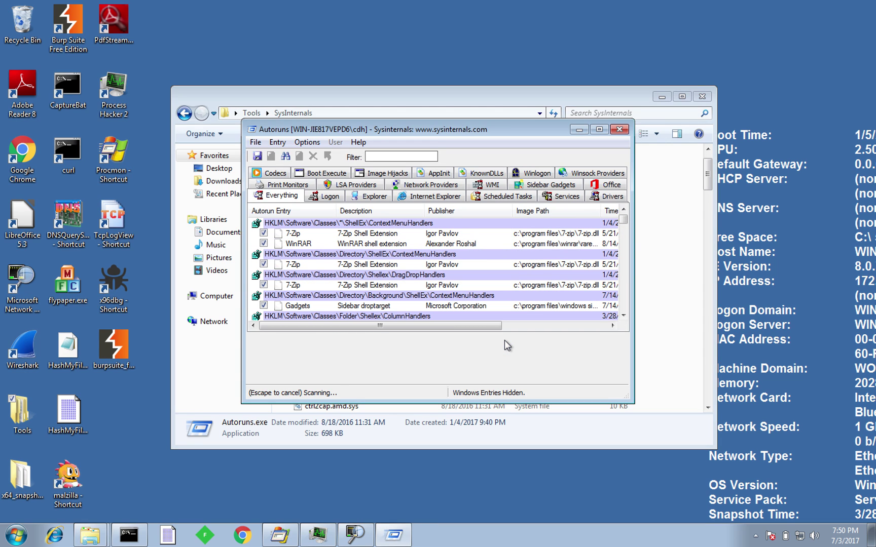
left_click(597, 133)
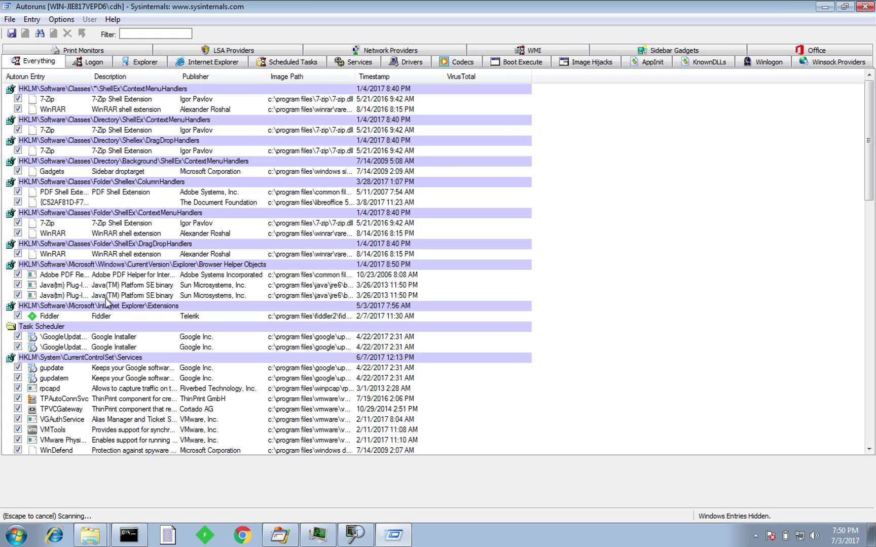
- Check the logon and scheduled task autorun entries, widening the Autorun Entry column to read the full names
left_click(93, 62)
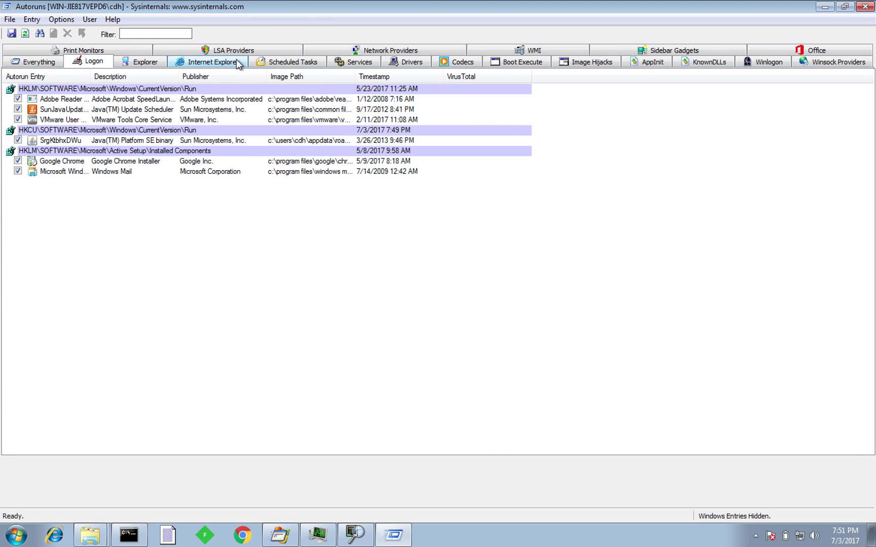
left_click(268, 62)
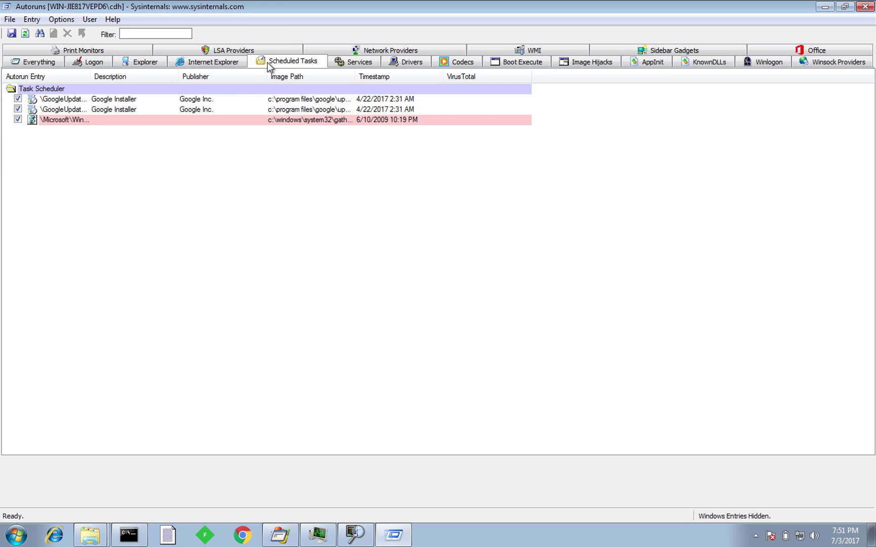
left_click_drag(90, 76, 142, 76)
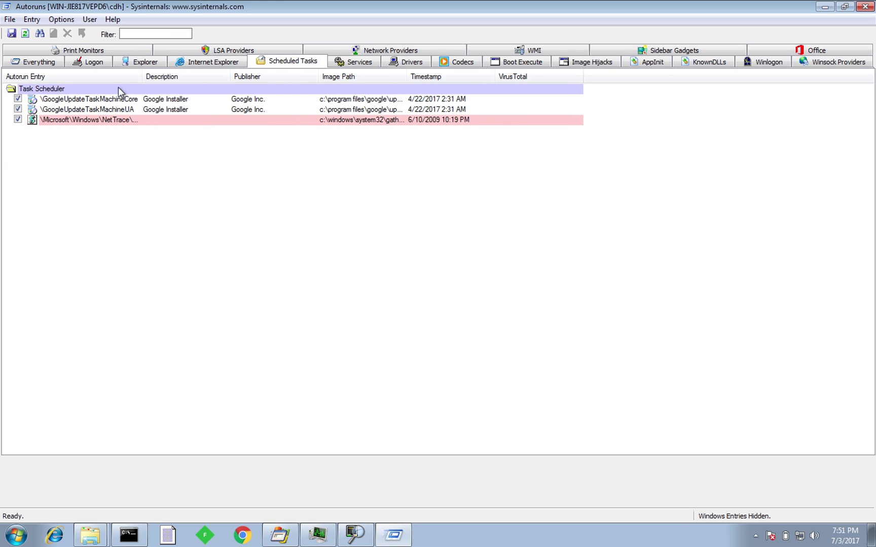
- Select the SrgKtbhxDWu logon entry and widen the Image Path column to read its full path
left_click(94, 65)
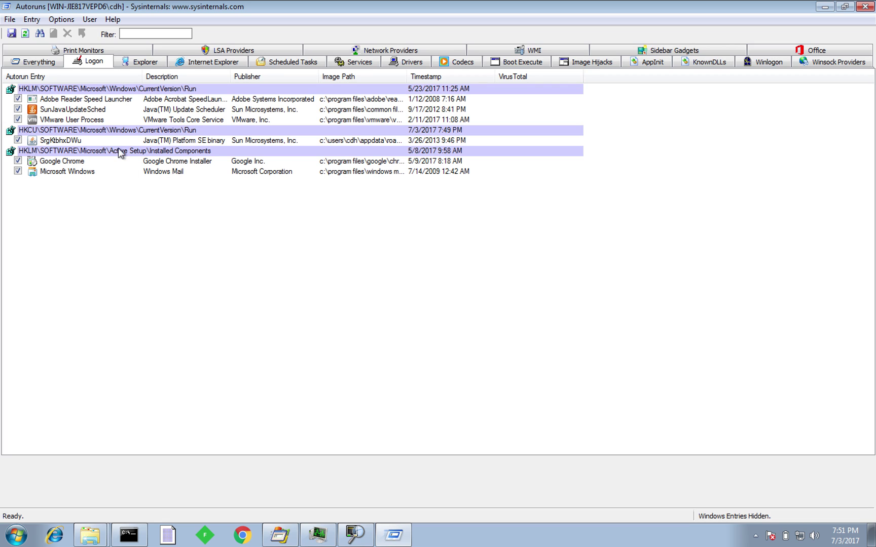
left_click(89, 144)
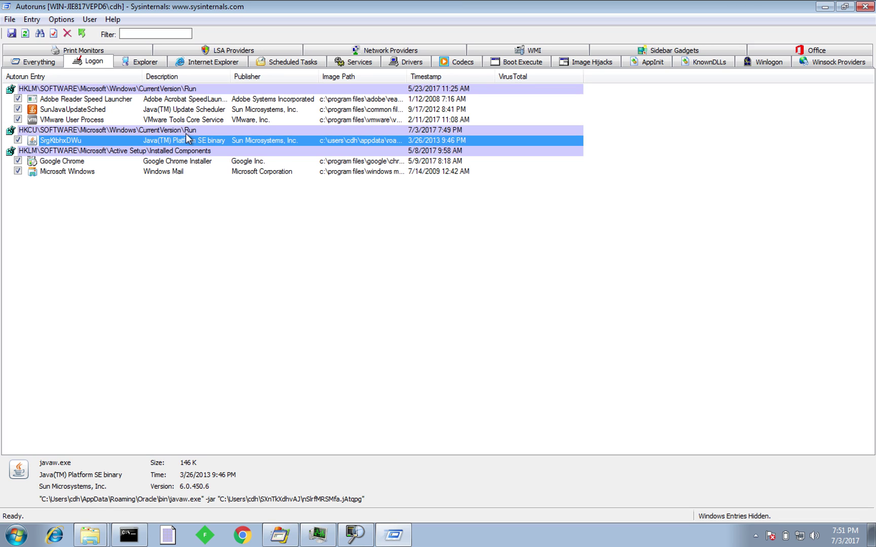
left_click_drag(403, 81, 549, 78)
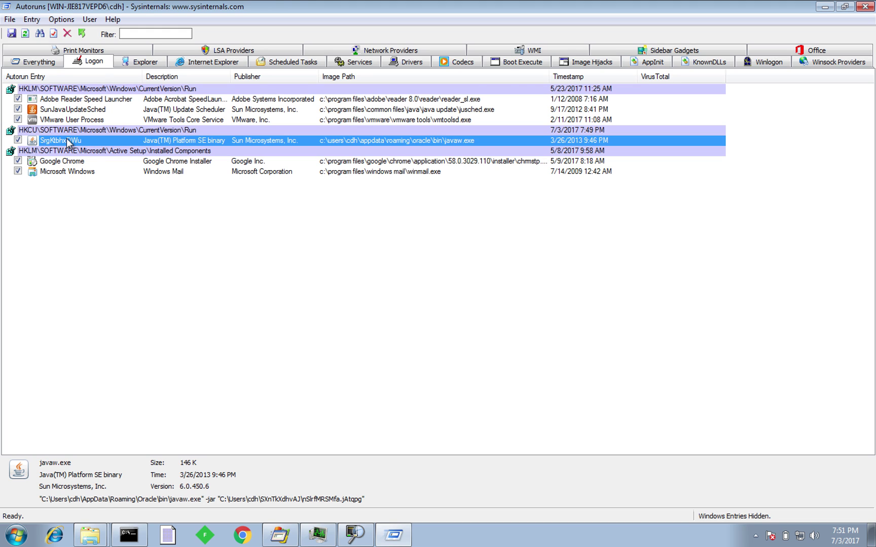
- Jump to the SrgKtbhxDWu entry in the registry, open its value data, and highlight the path after -jar
right_click(394, 145)
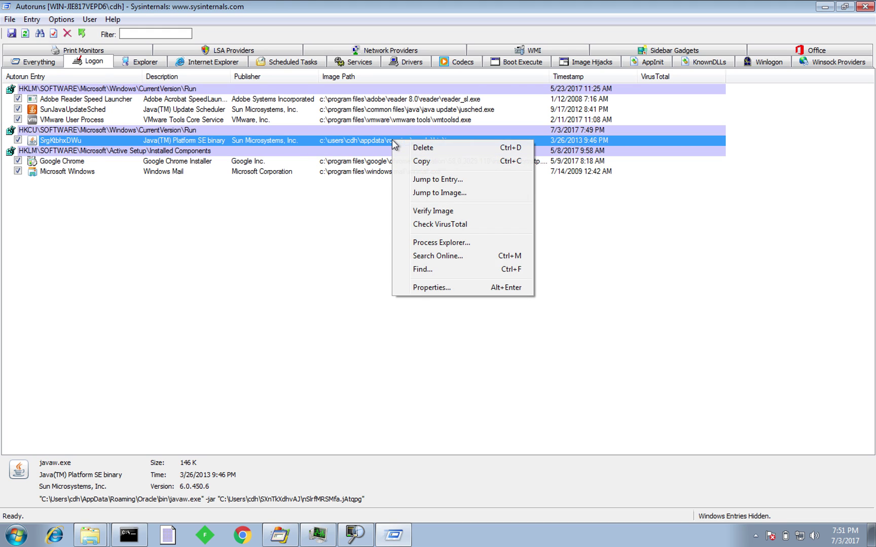
left_click(445, 178)
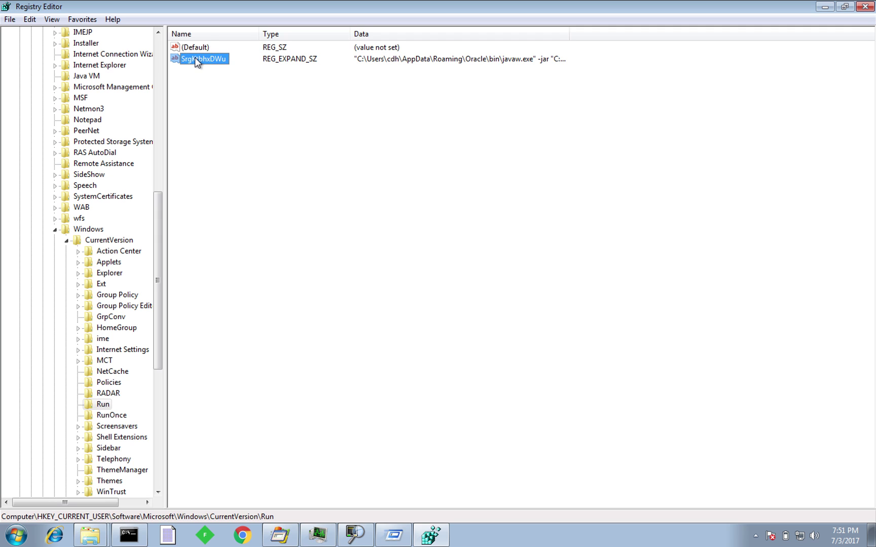
double_click(196, 59)
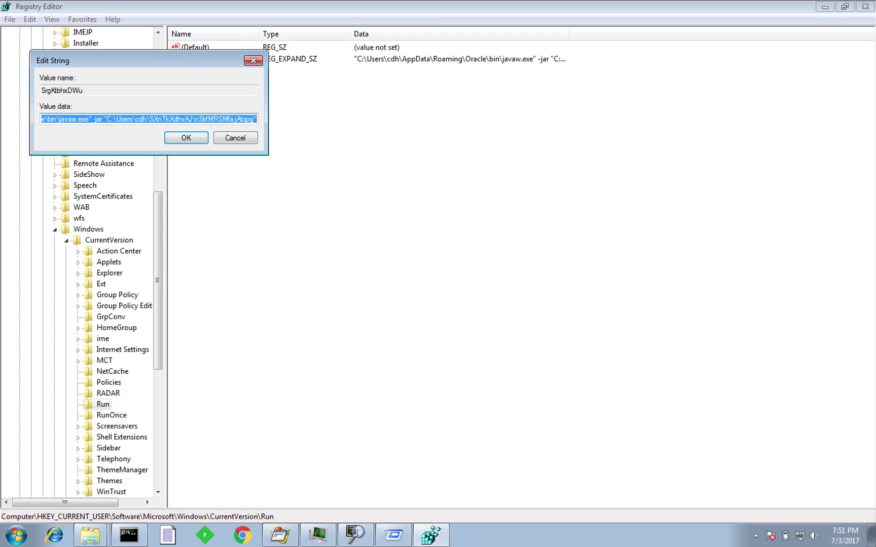
left_click(224, 116)
left_click_drag(74, 120, 256, 120)
left_click(111, 120)
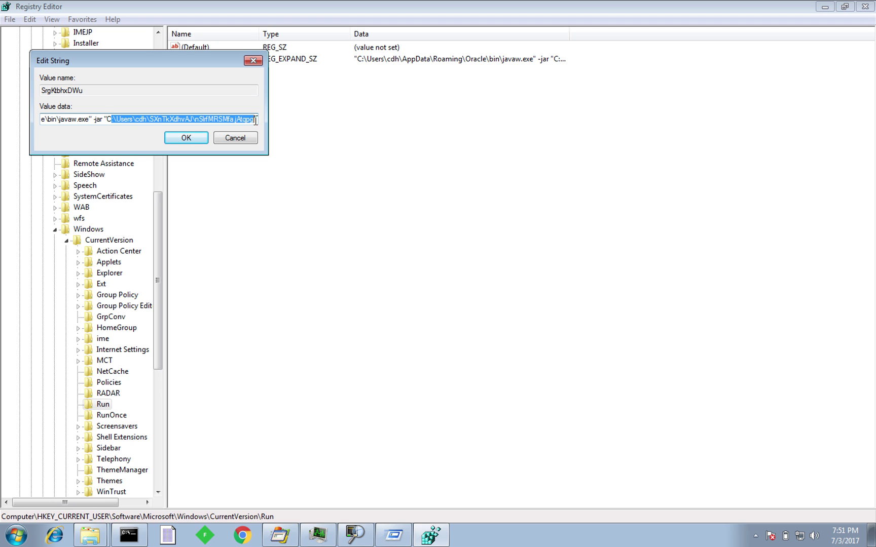